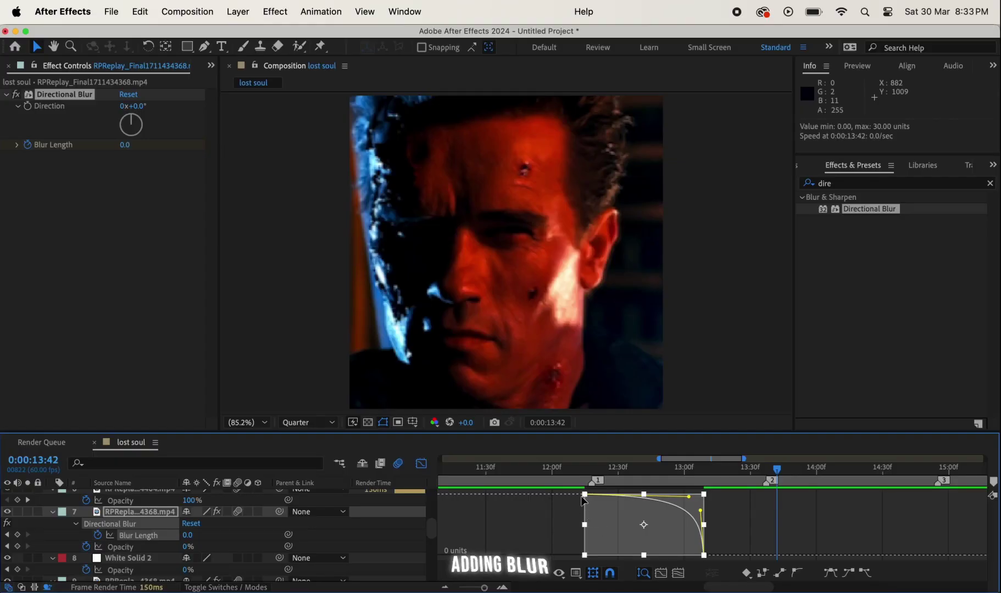
Move the Blur Length keyframe at the 13:37 cut earlier, to about 12:06
drag(571, 471, 767, 471)
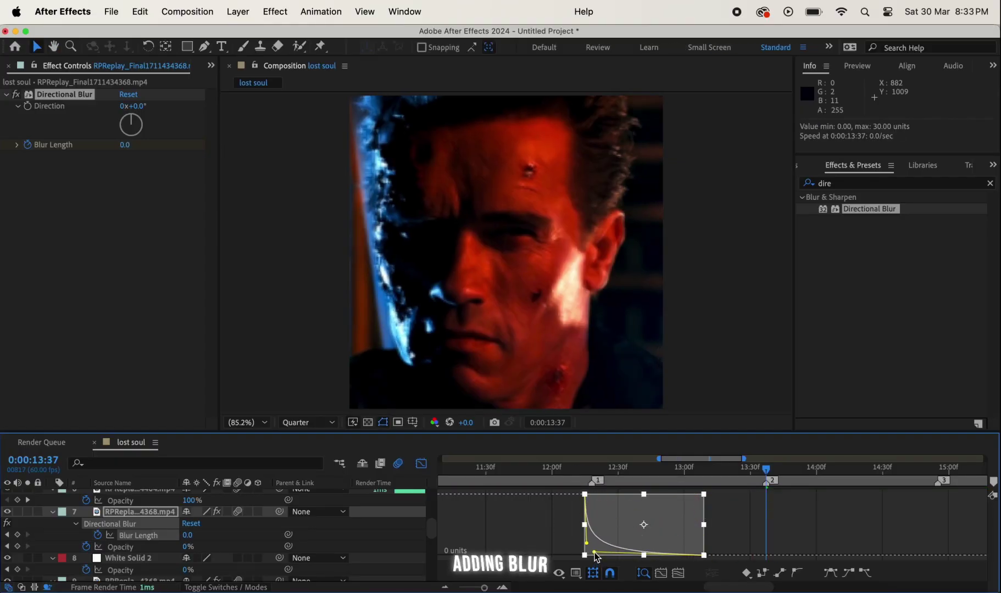
key(j)
key(shift+F3)
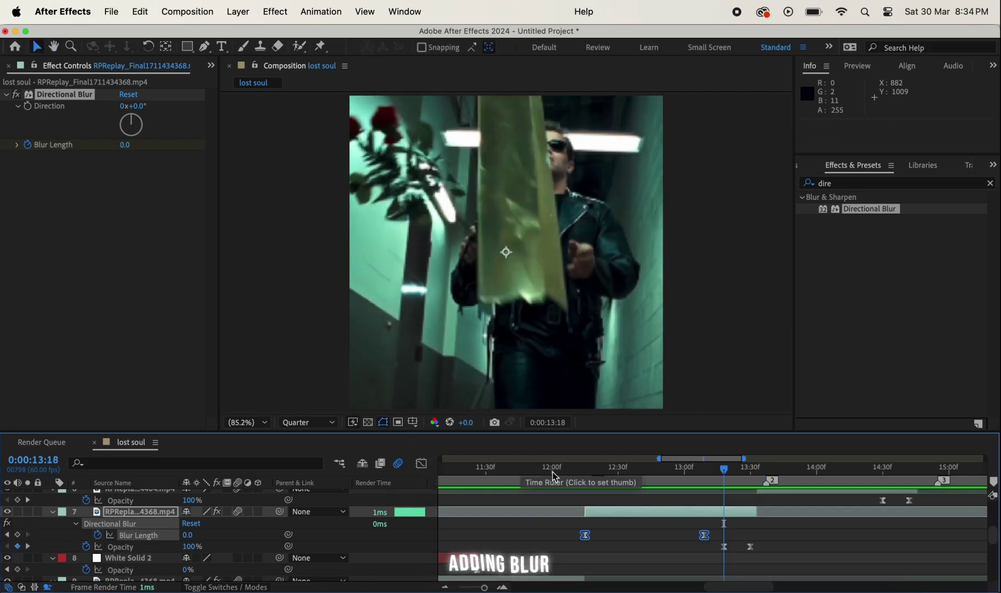
drag(703, 536, 638, 535)
click(566, 471)
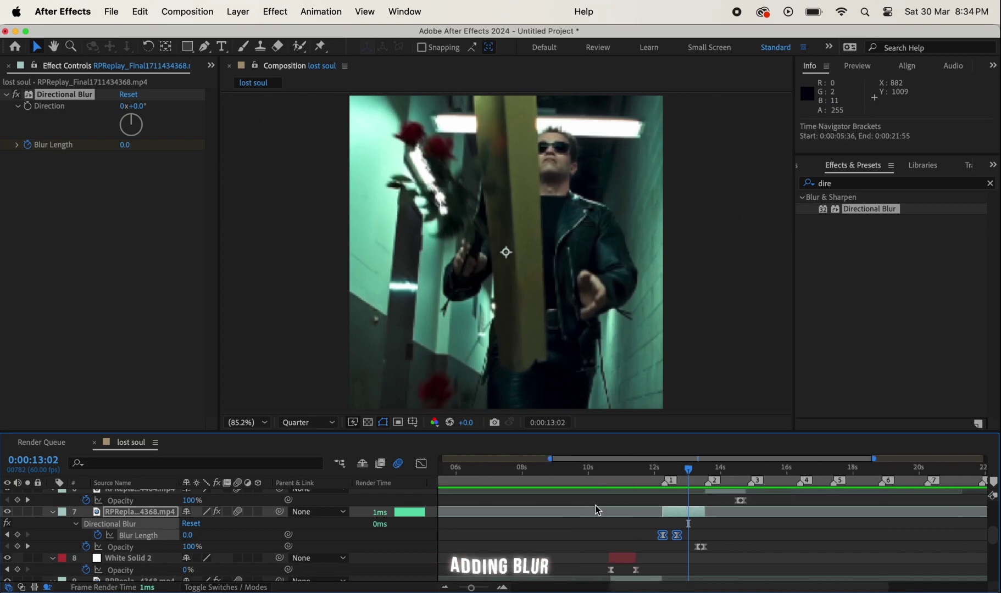
Paste the two Directional Blur keyframes onto the next clip around 10:12
scroll(597, 509, down, 3)
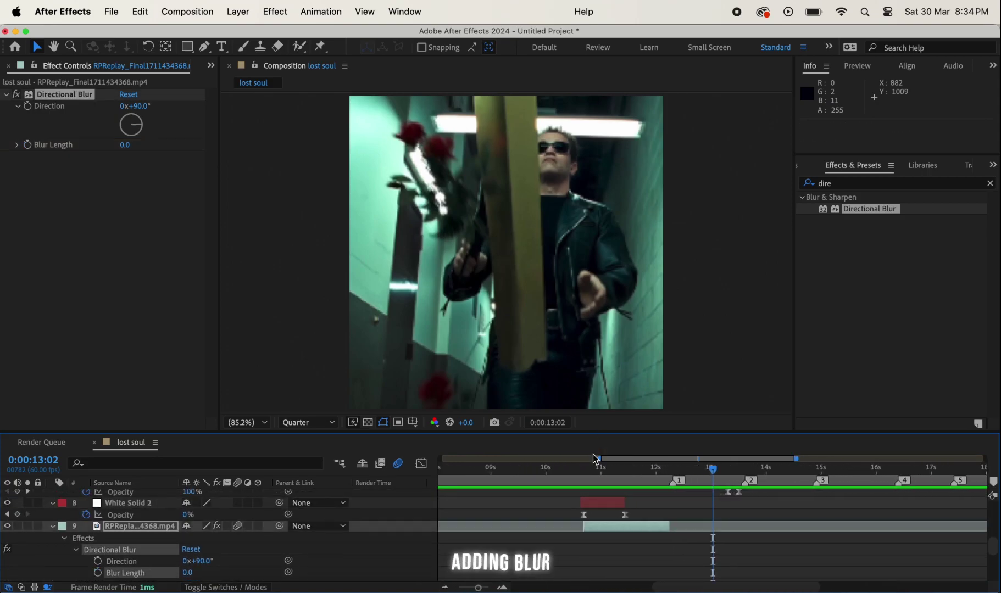
drag(588, 467, 587, 484)
scroll(587, 483, left, 1)
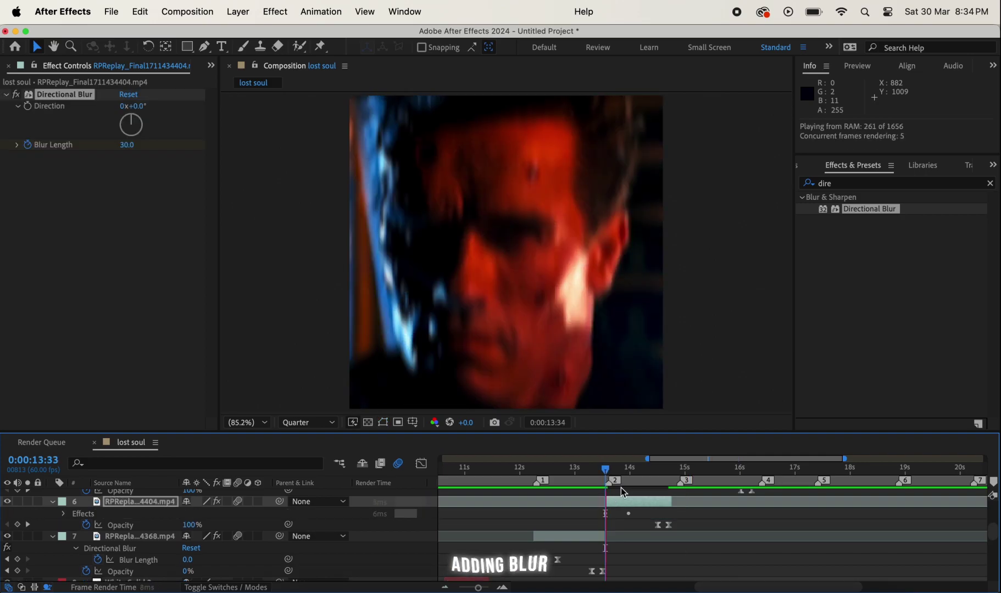
key(cmd+v)
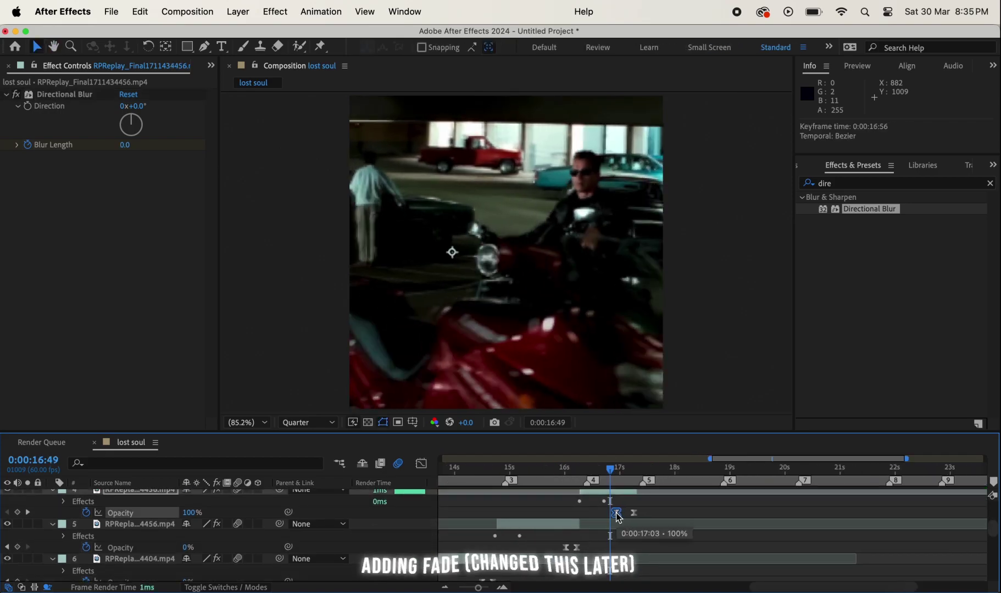
Keyframe layer 4's Opacity at 100% around 16:56 to start its fade
key(space)
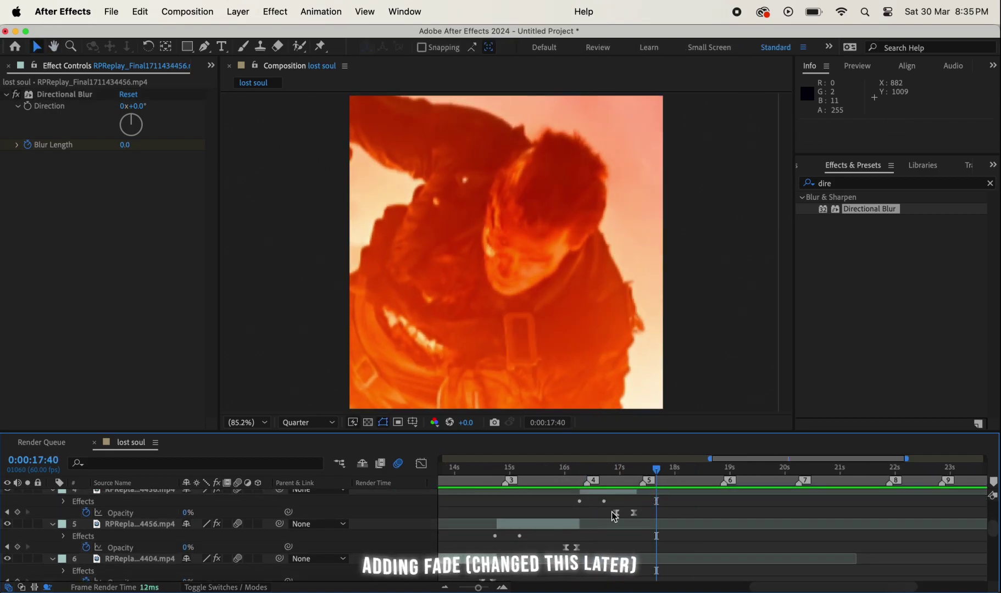
right_click(614, 515)
mouse_move(666, 580)
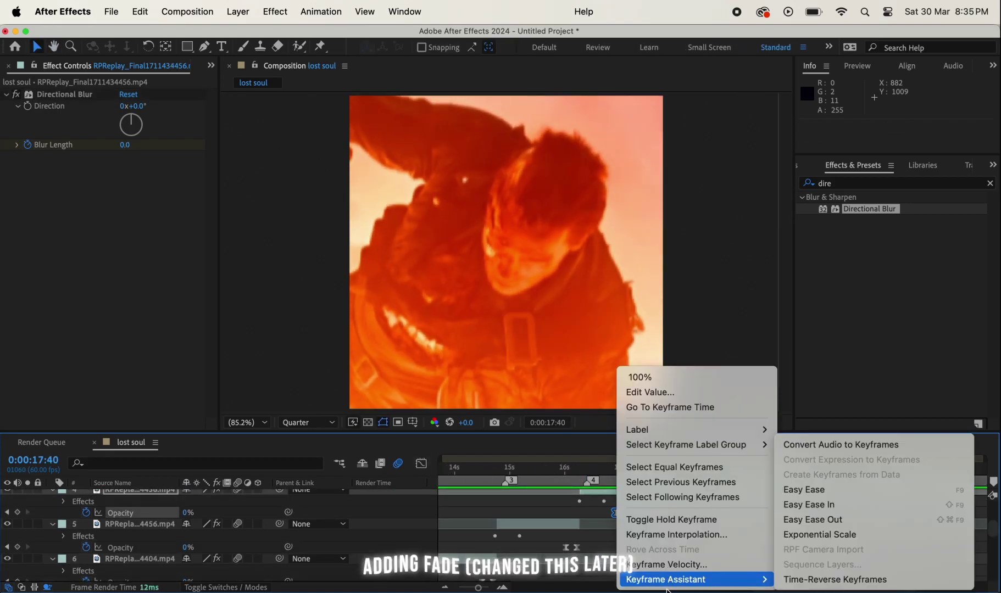
click(618, 471)
click(618, 471)
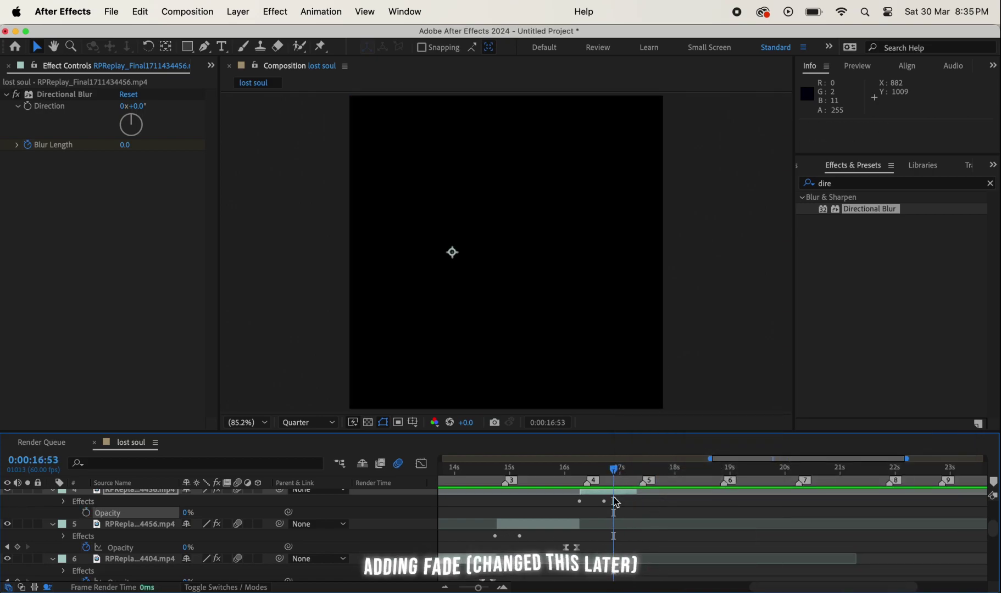
key(t)
mouse_move(186, 507)
mouse_down()
mouse_move(636, 469)
mouse_move(131, 506)
mouse_up()
click(86, 507)
key(space)
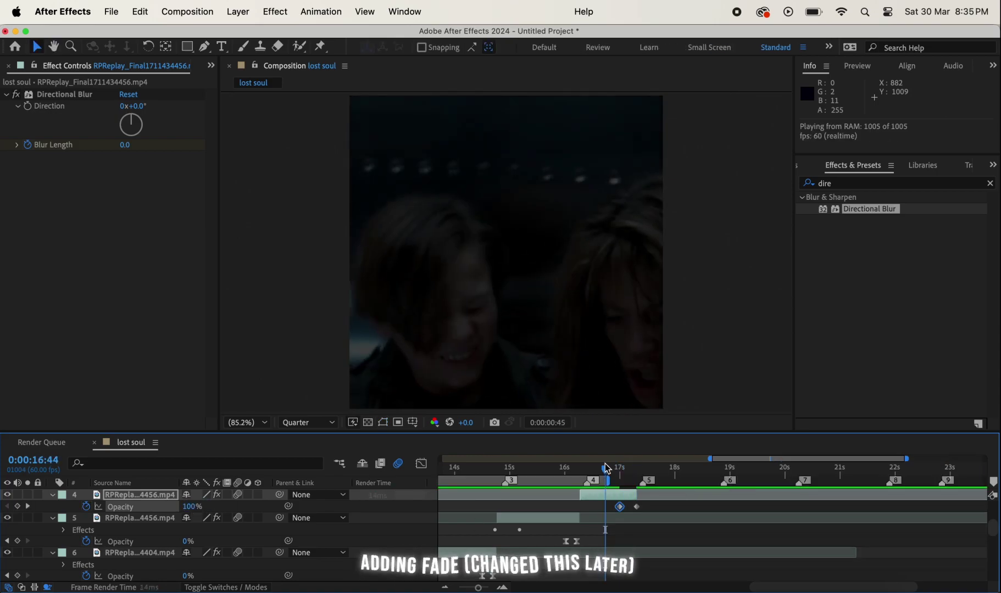
Check the following cuts at 18:47, 20:05 and 21:52
click(509, 512)
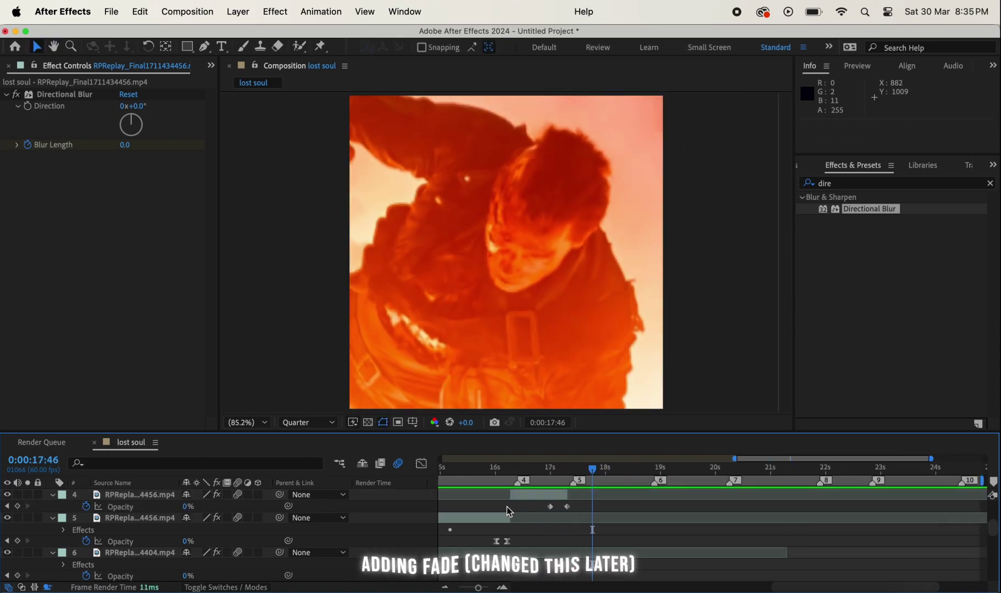
scroll(621, 533, up, 3)
click(616, 469)
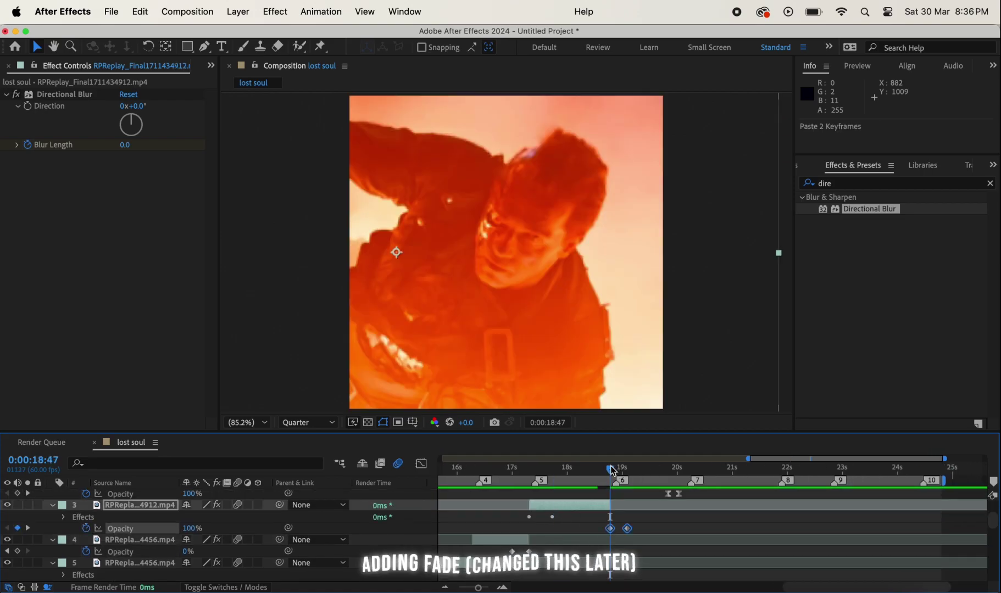
scroll(594, 471, right, 3)
click(581, 471)
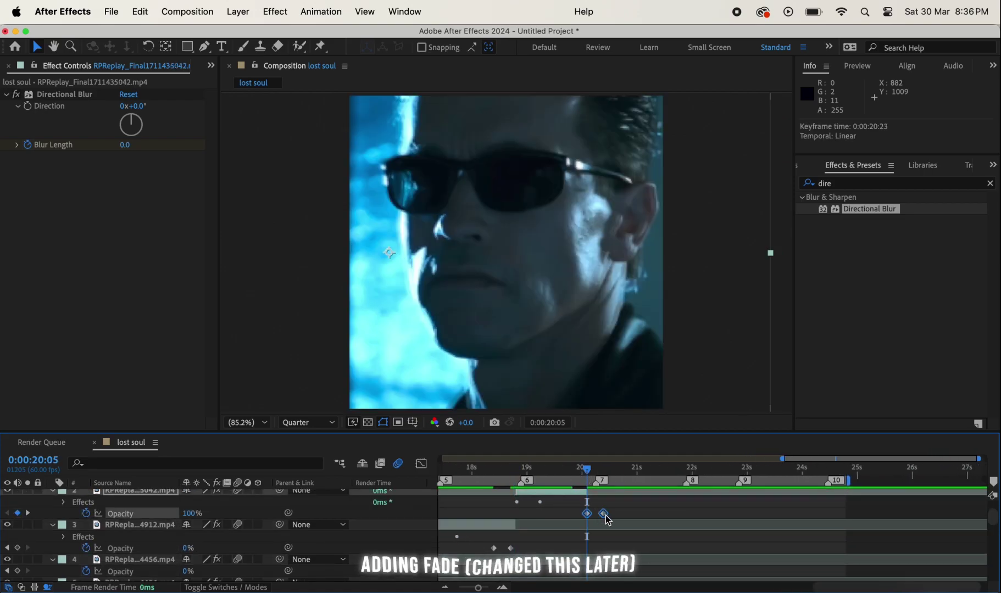
scroll(687, 518, up, 2)
click(663, 468)
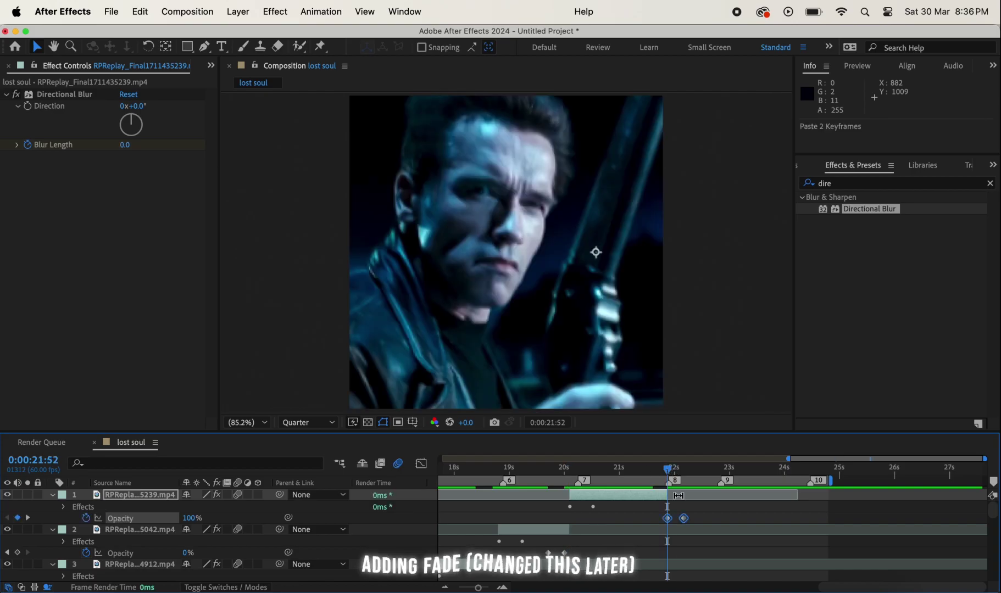
scroll(606, 530, down, 5)
scroll(606, 530, left, 5)
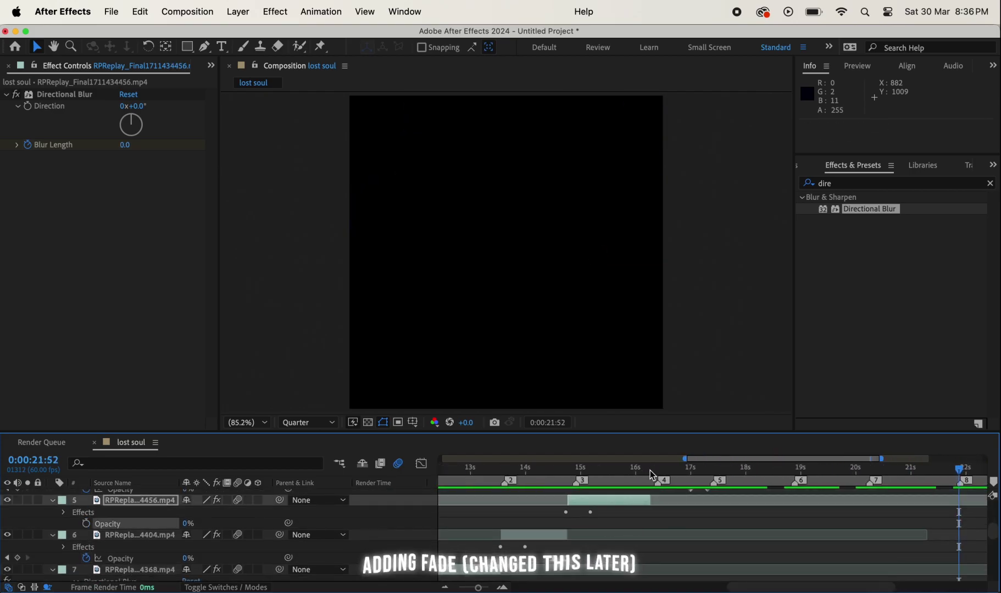
Paste the opacity fade keyframes onto the next layer at 14:39
click(652, 476)
scroll(627, 495, left, 2)
click(626, 472)
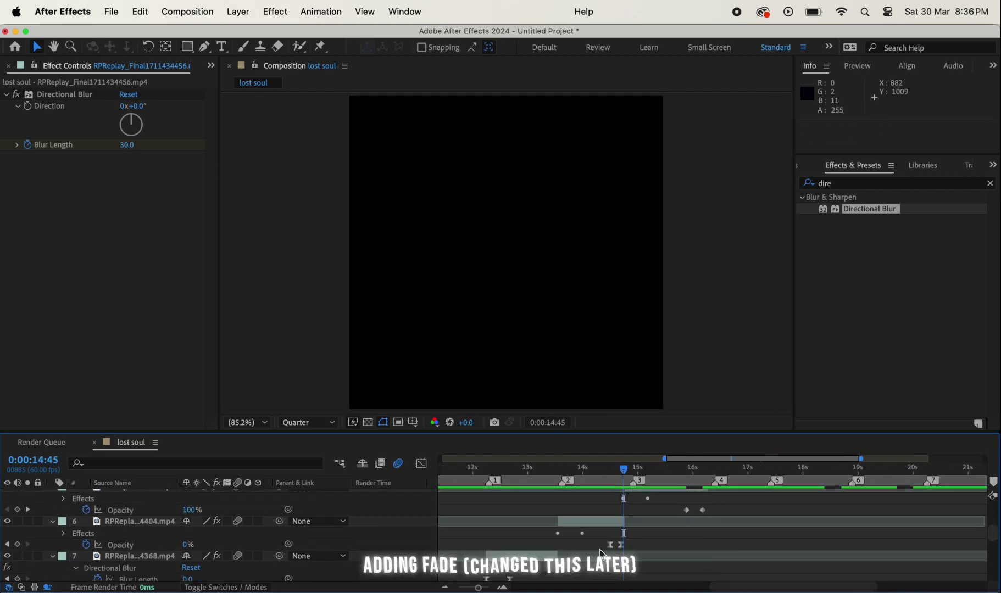
key(cmd+v)
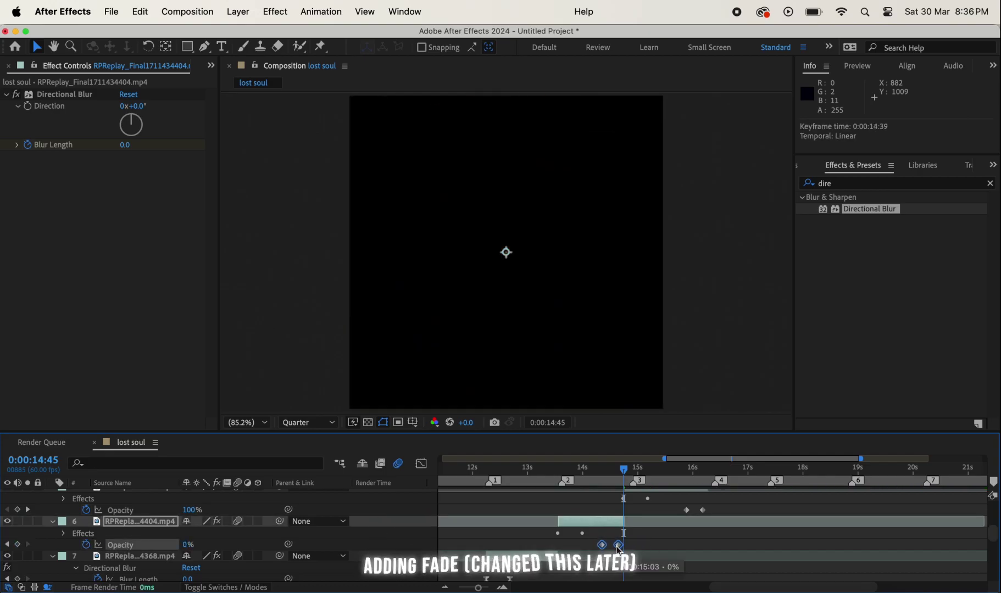
Move to 13:33 and jump to the start of layer 9's clip
scroll(604, 522, down, 3)
scroll(604, 522, left, 2)
click(616, 468)
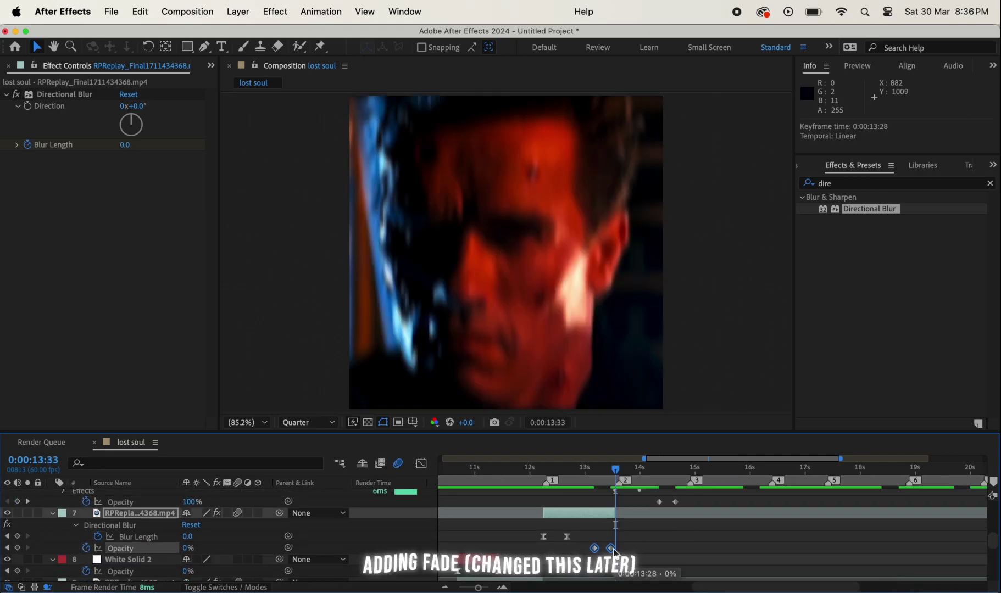
scroll(610, 527, down, 3)
click(601, 511)
key(i)
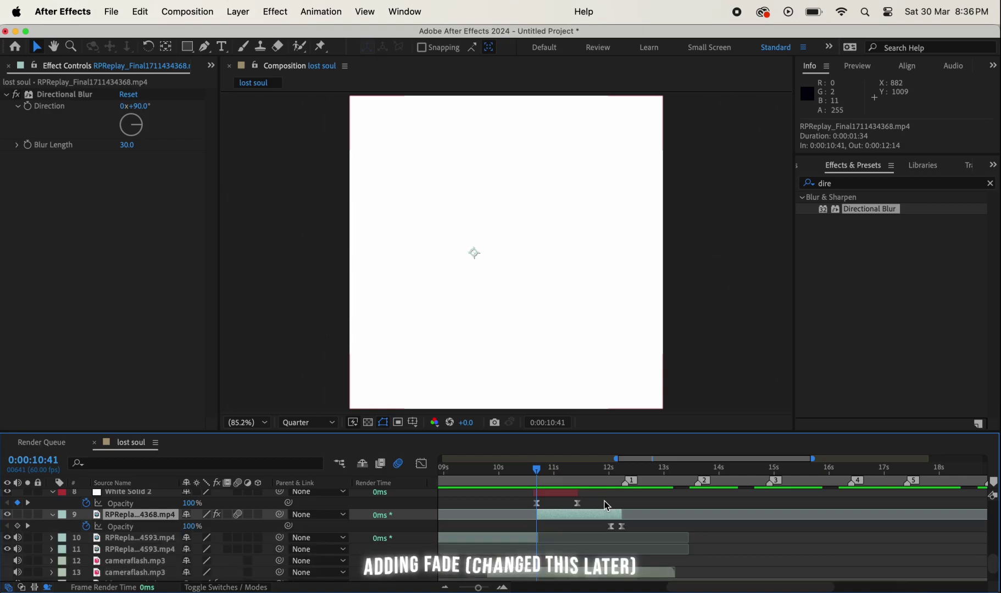
Collapse layer 9's properties and preview its blur transition from 10:41
click(536, 477)
key(space)
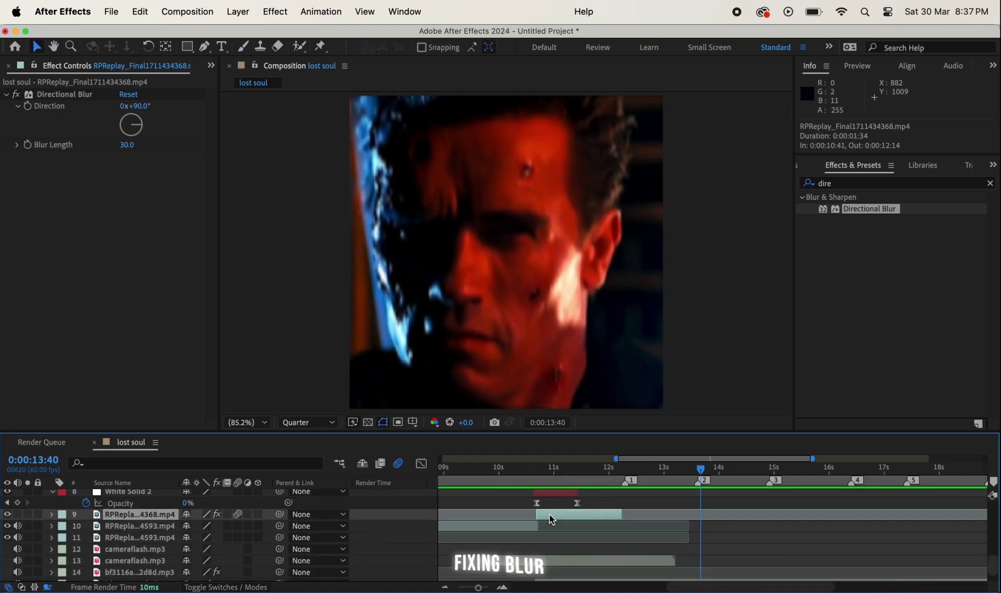
key(space)
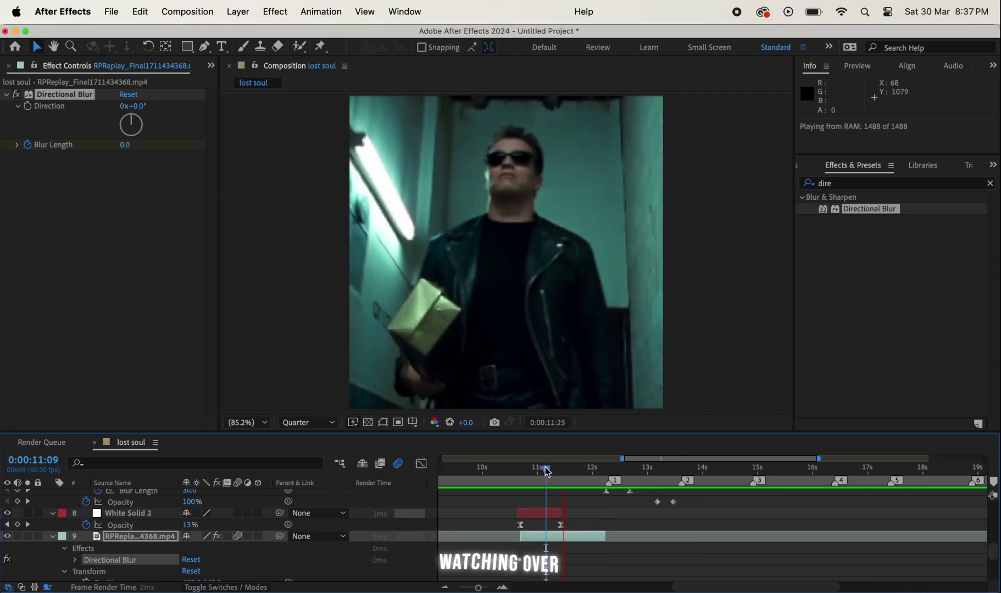
Switch the preview to Full resolution and check the cuts from 12 to 18 seconds
click(308, 423)
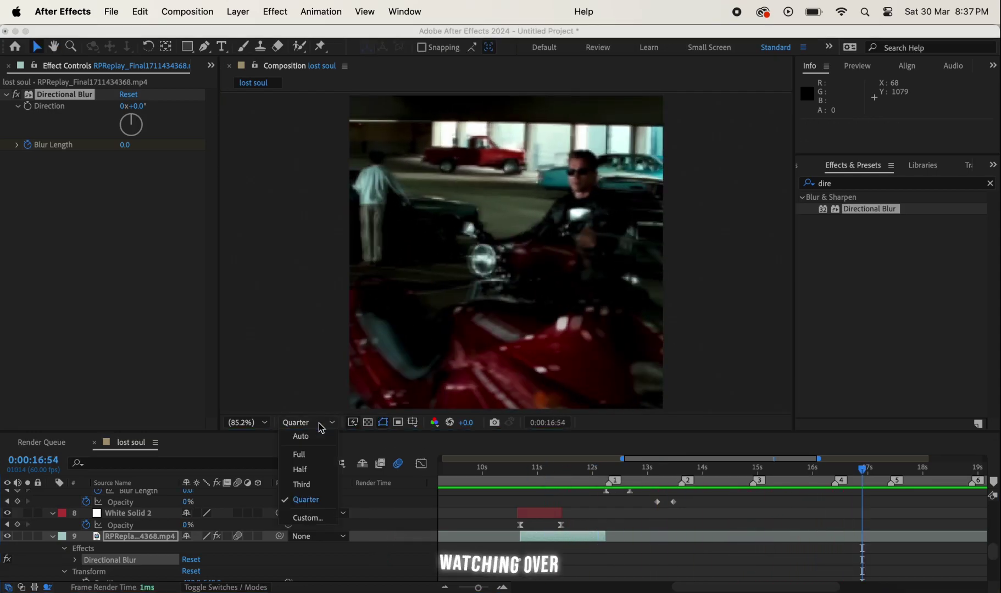
click(300, 454)
click(594, 471)
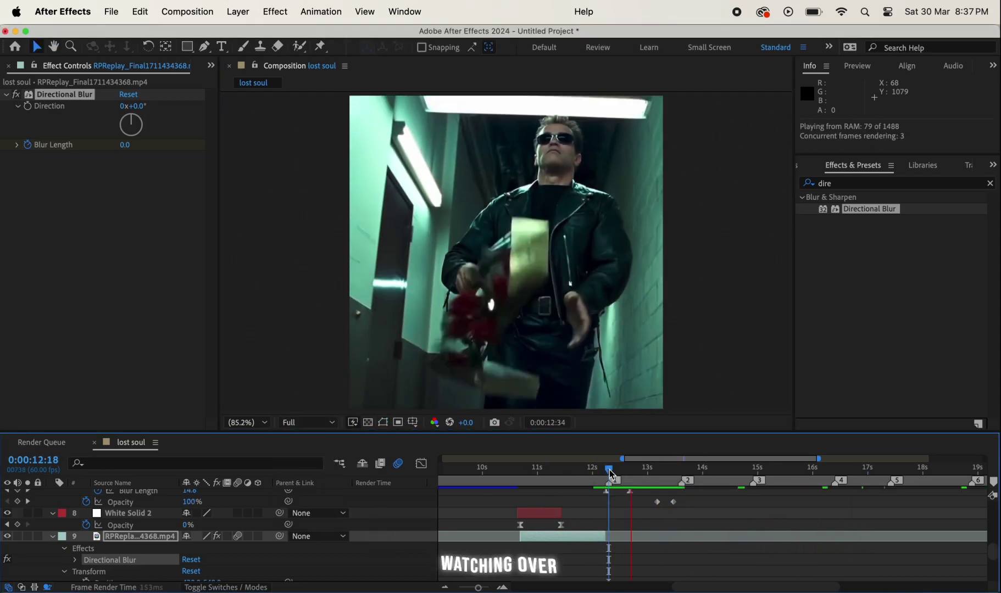
click(739, 469)
click(757, 470)
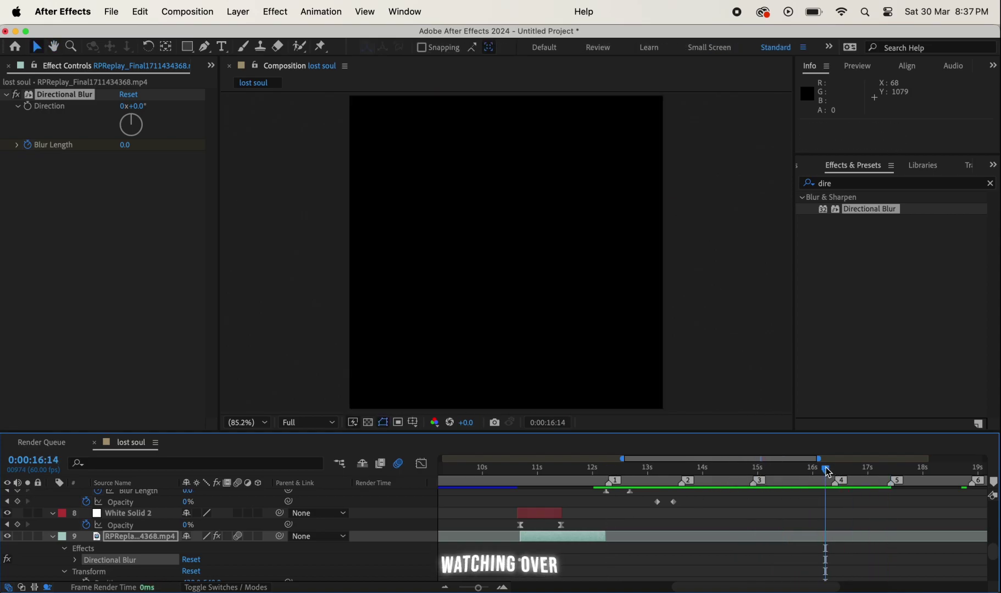
click(631, 478)
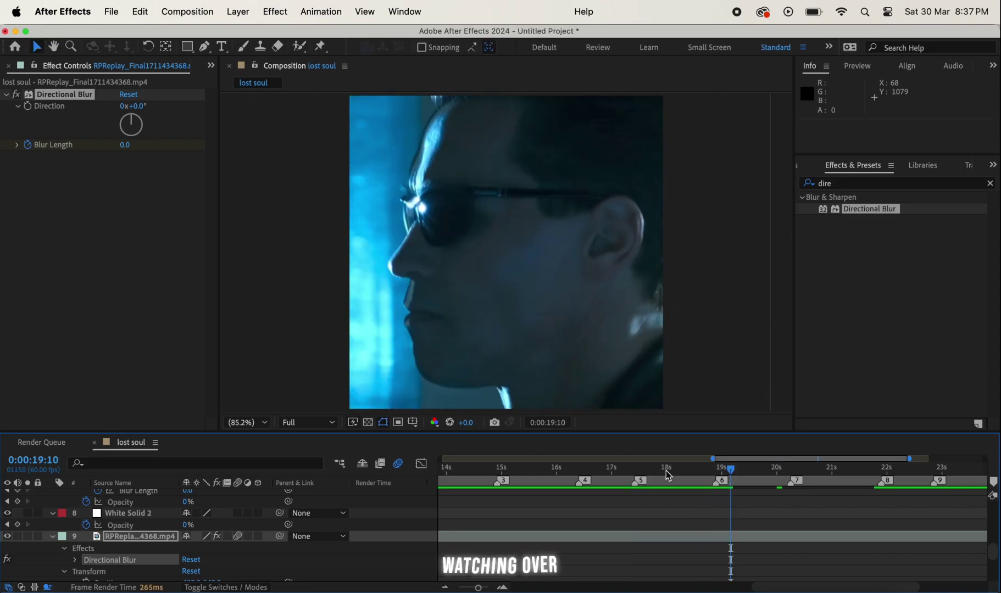
click(667, 471)
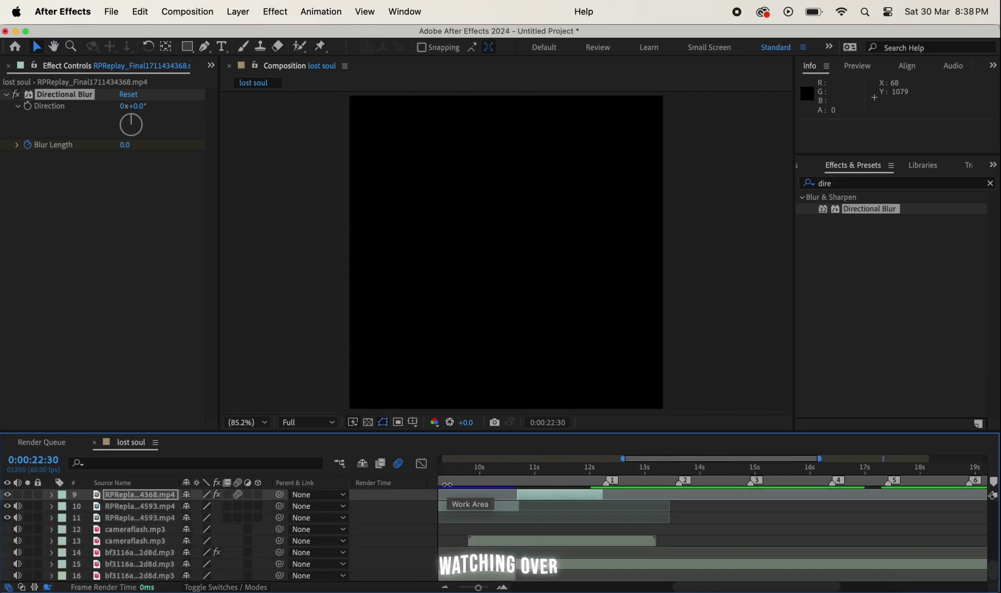
Duplicate White Solid 2, move it to the top, and start it at 21:50
scroll(675, 517, up, 4)
click(720, 524)
key(cmd+c)
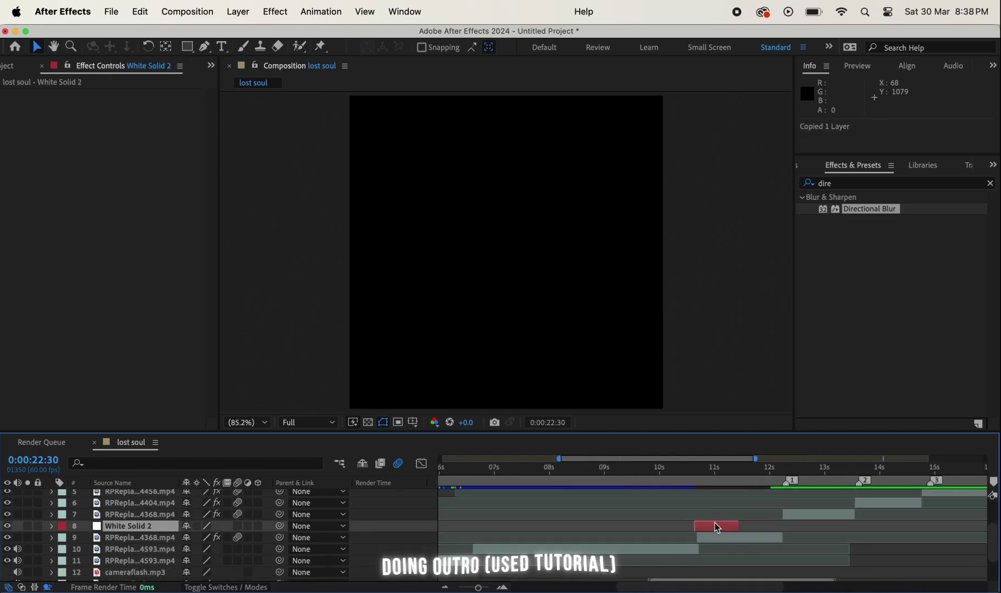
scroll(717, 528, up, 3)
key(cmd+v)
scroll(637, 507, down, 3)
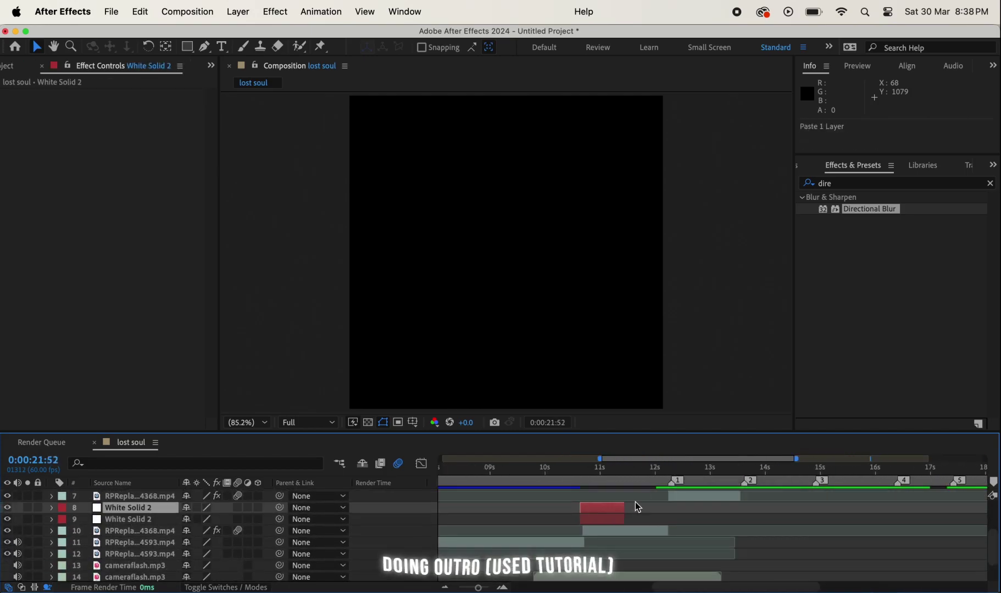
drag(155, 516, 132, 495)
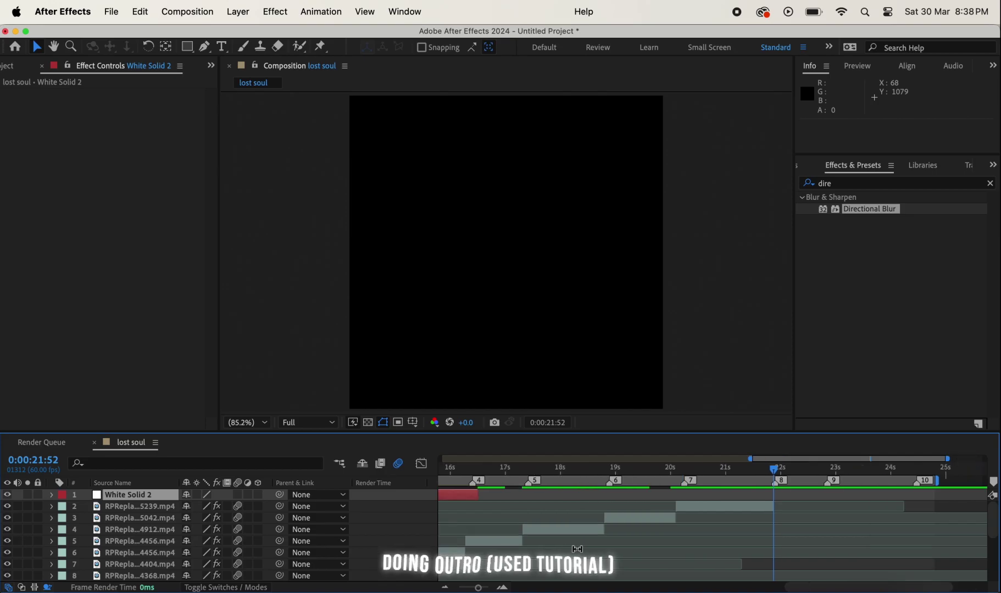
drag(466, 496, 802, 504)
key(space)
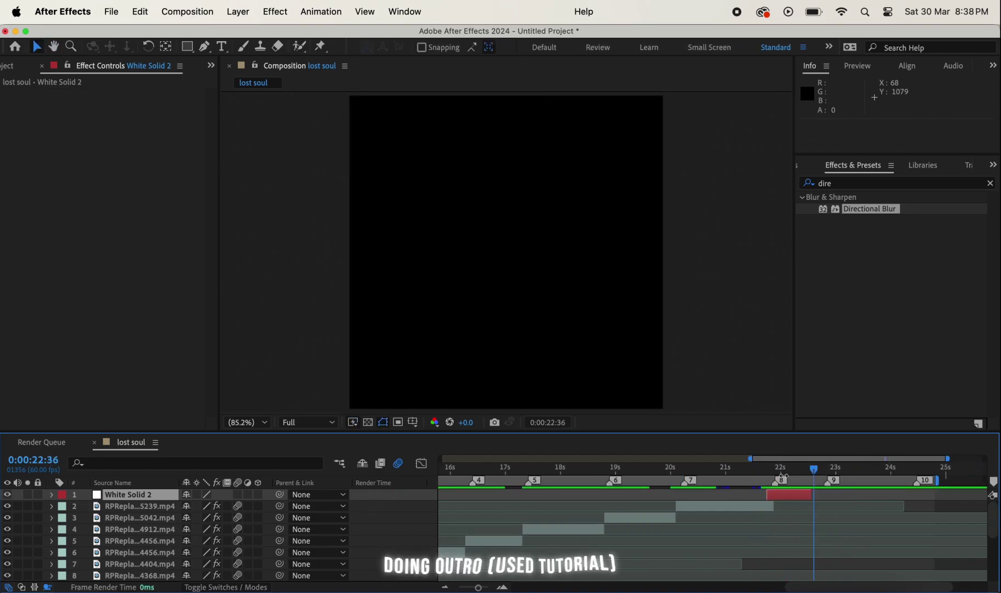
key(space)
Add a text layer reading 'GABSTER GABSTER GABSTER GABSTER'
click(238, 12)
click(395, 36)
text(GABSTER GABSTER GABSTER GABSTER)
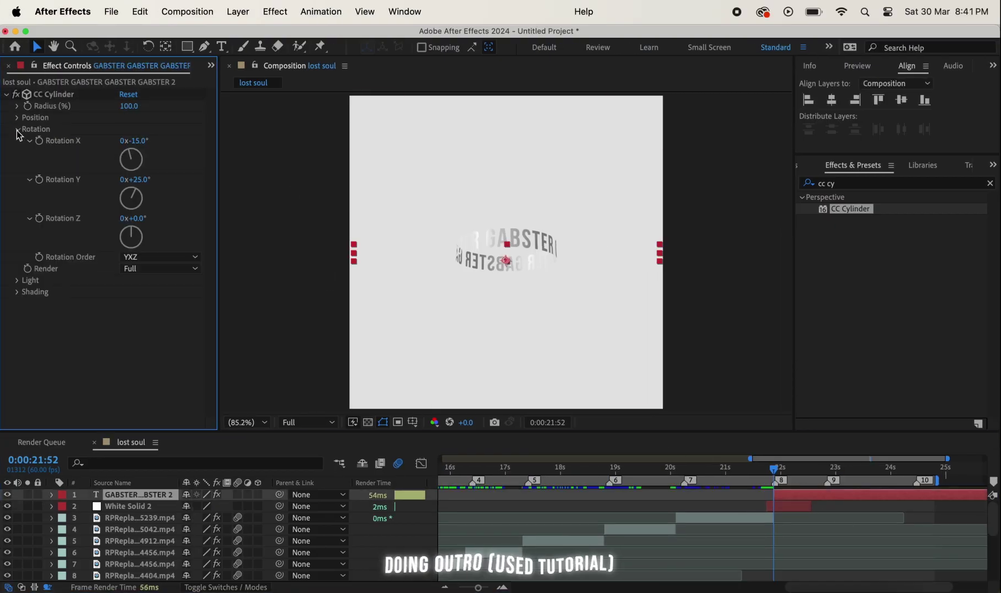
Edit the Rotation Y value on its animation curve in the Graph Editor
key(alt+shift+j)
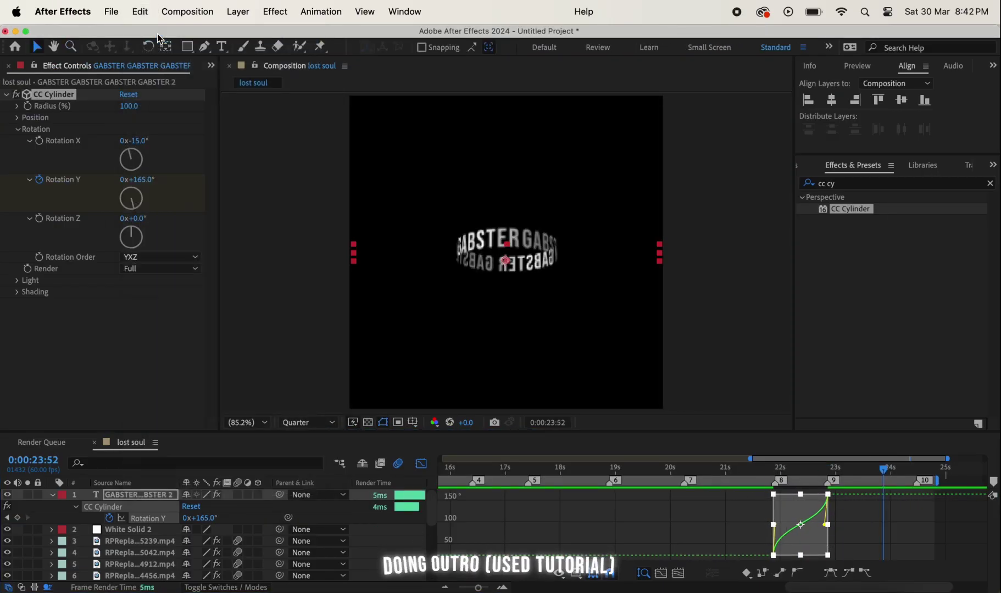
scroll(540, 523, up, 3)
key(shift+F3)
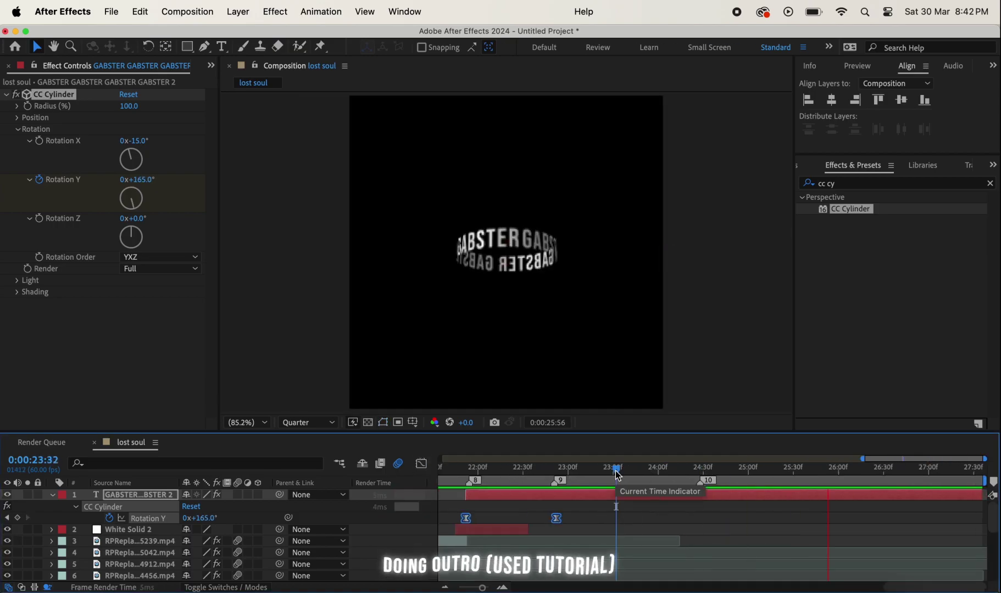
key(shift+F3)
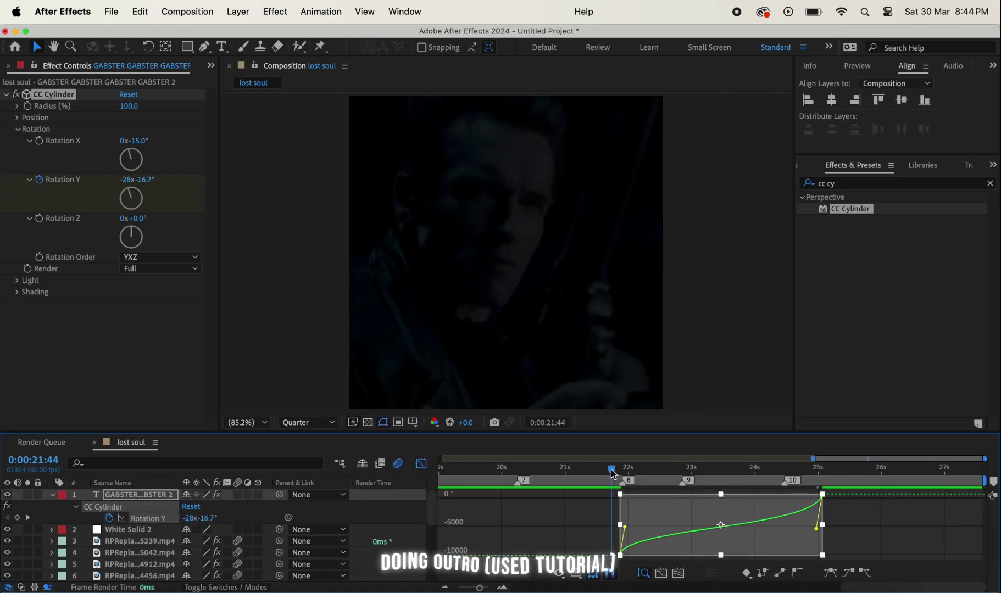
click(126, 179)
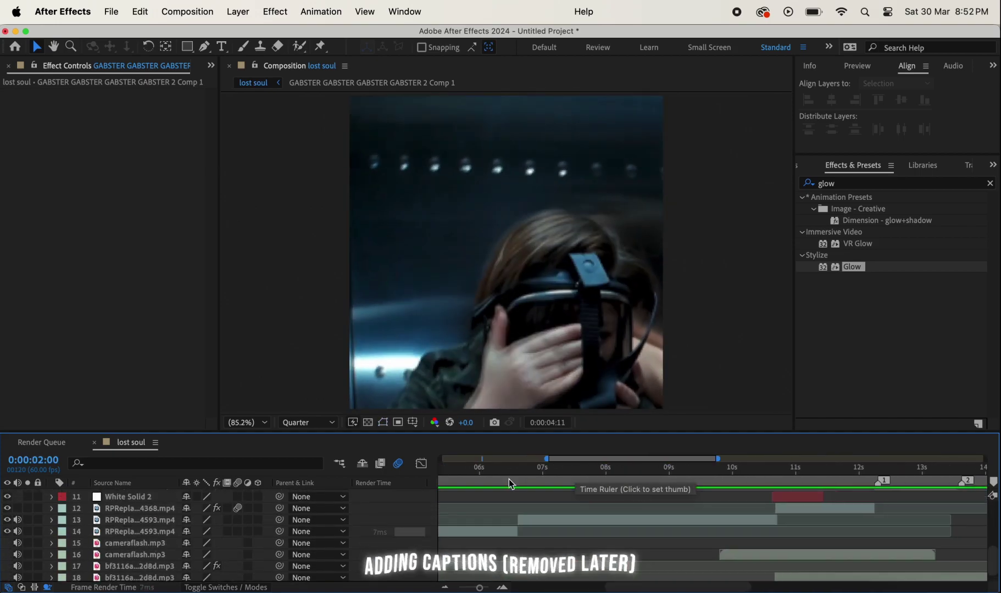
Nudge the STAY HERE caption lower using its Position property
click(237, 11)
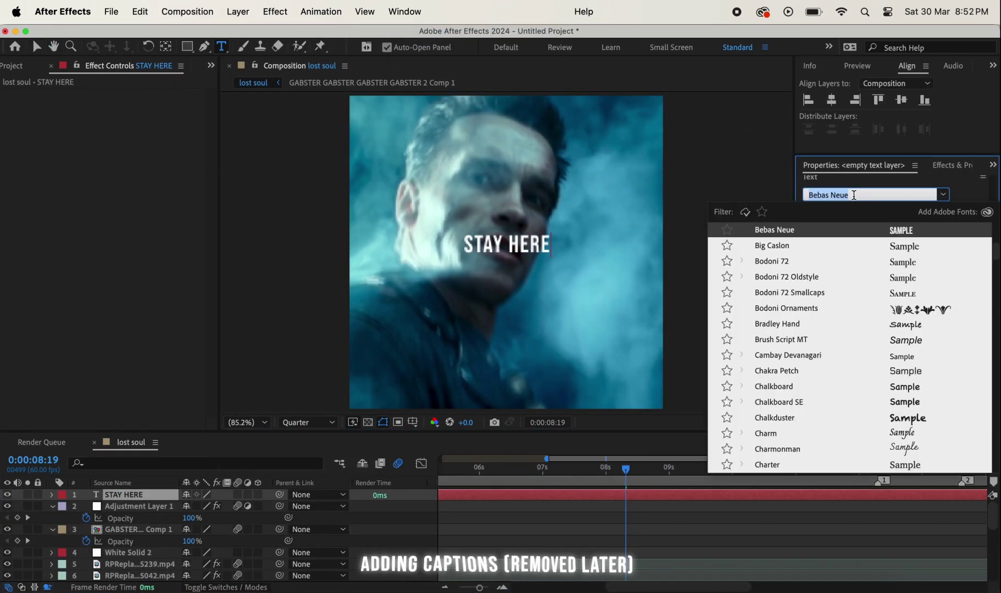
click(902, 100)
key(p)
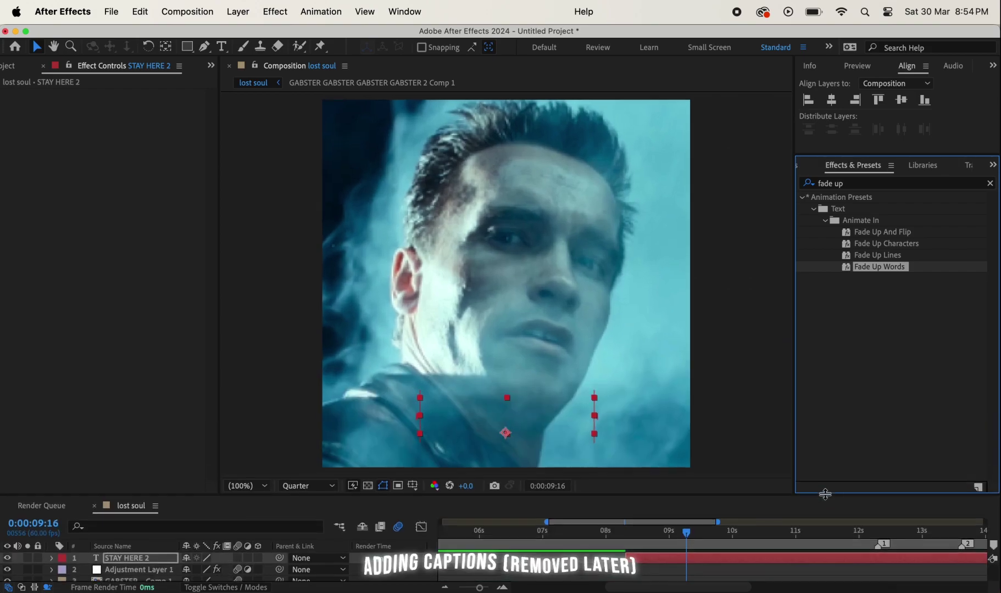
Try the Small Screen panel layout, then restore the Standard layout
click(647, 48)
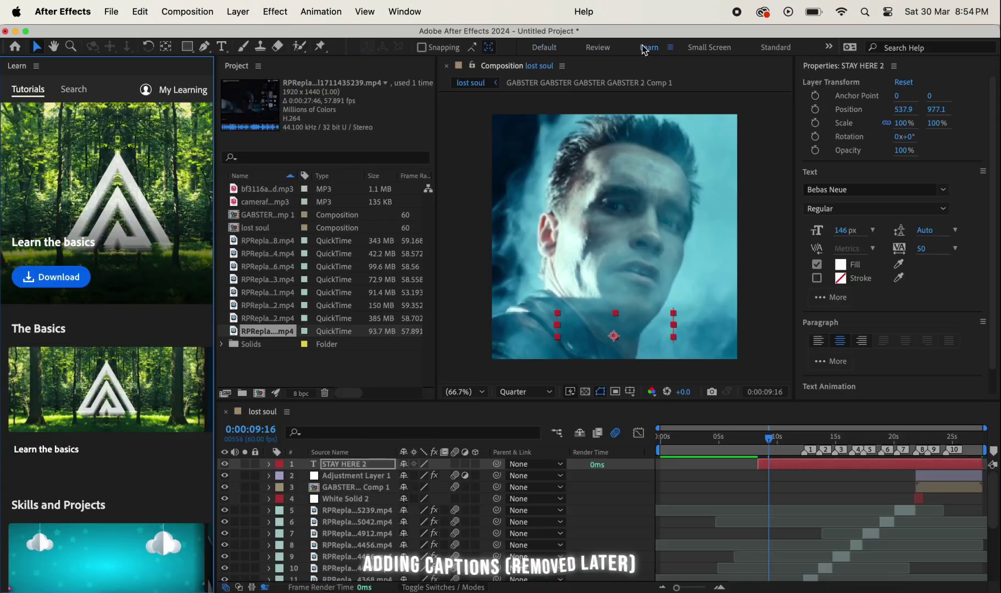
click(709, 47)
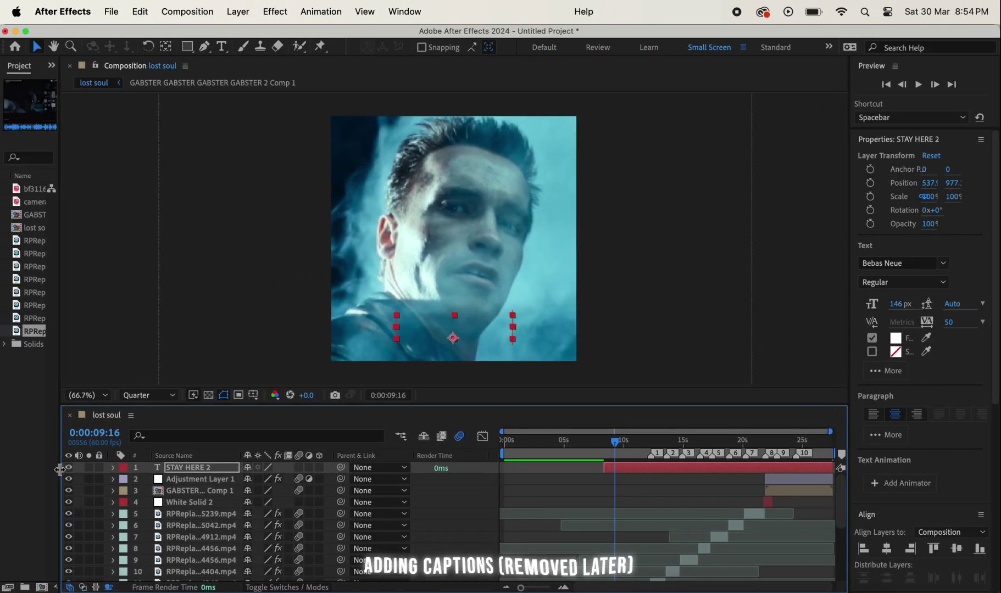
click(88, 395)
click(776, 48)
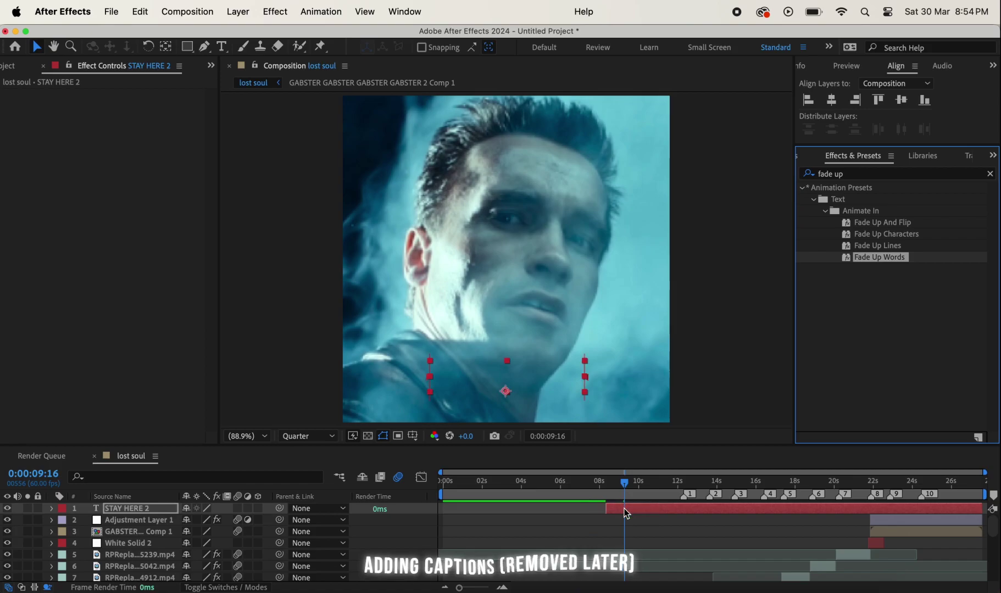
Retime the caption animation's Start keyframes
key(u)
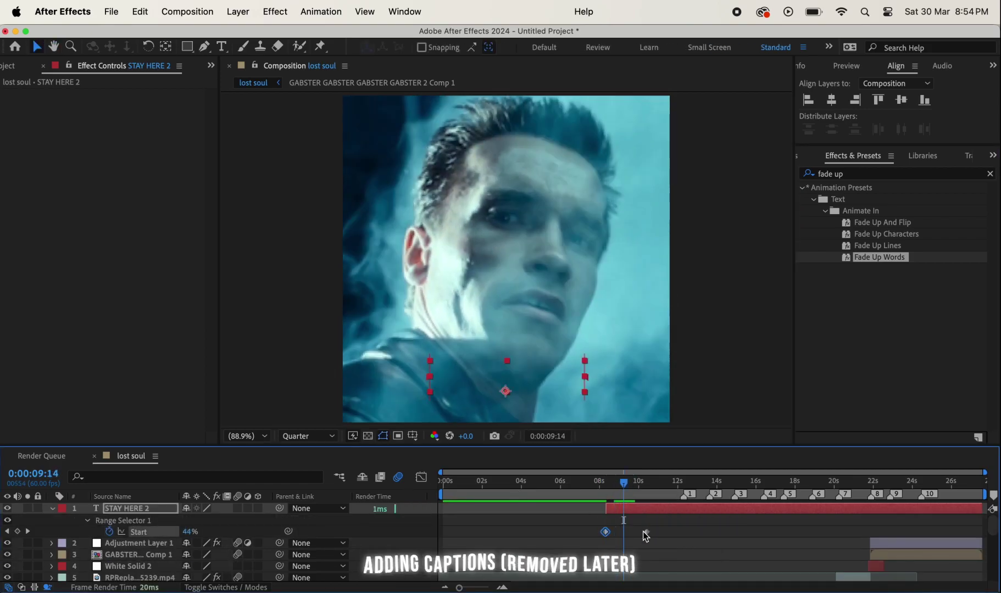
drag(646, 532, 623, 532)
drag(643, 483, 613, 484)
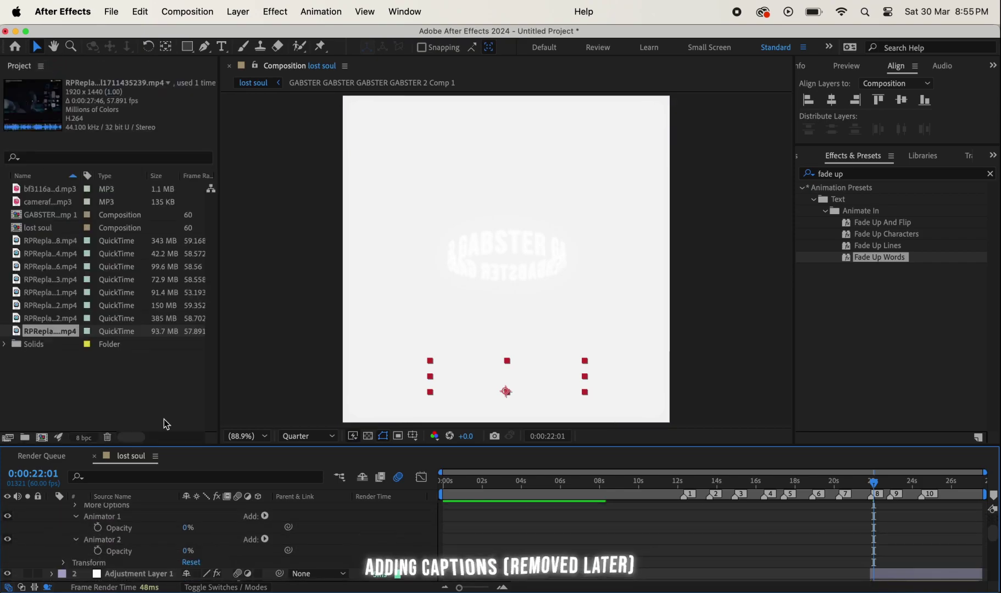
Undo the property removal and the fade-up preset, then preview the caption
click(142, 11)
click(165, 36)
click(142, 11)
click(165, 36)
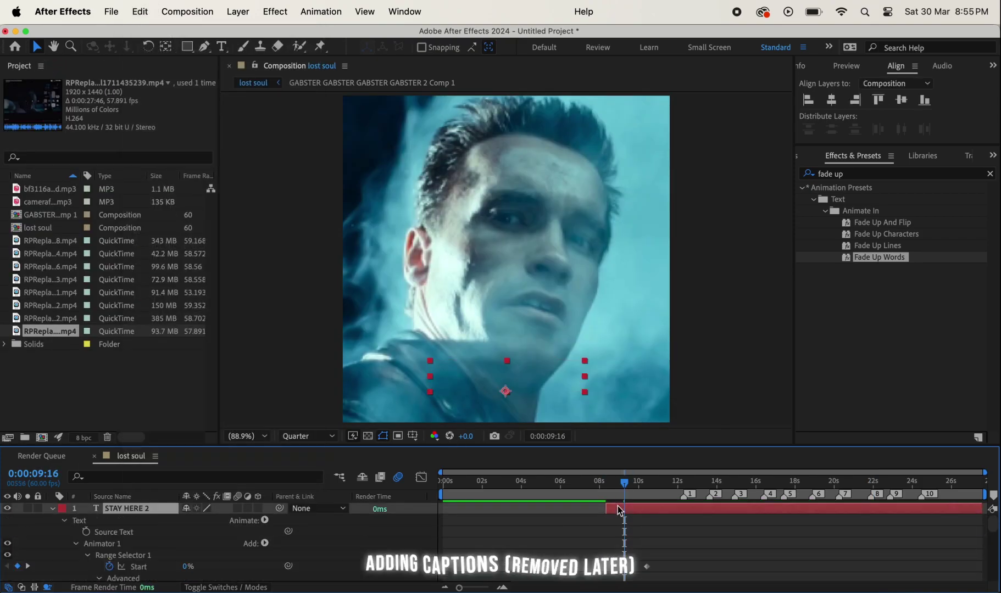
key(space)
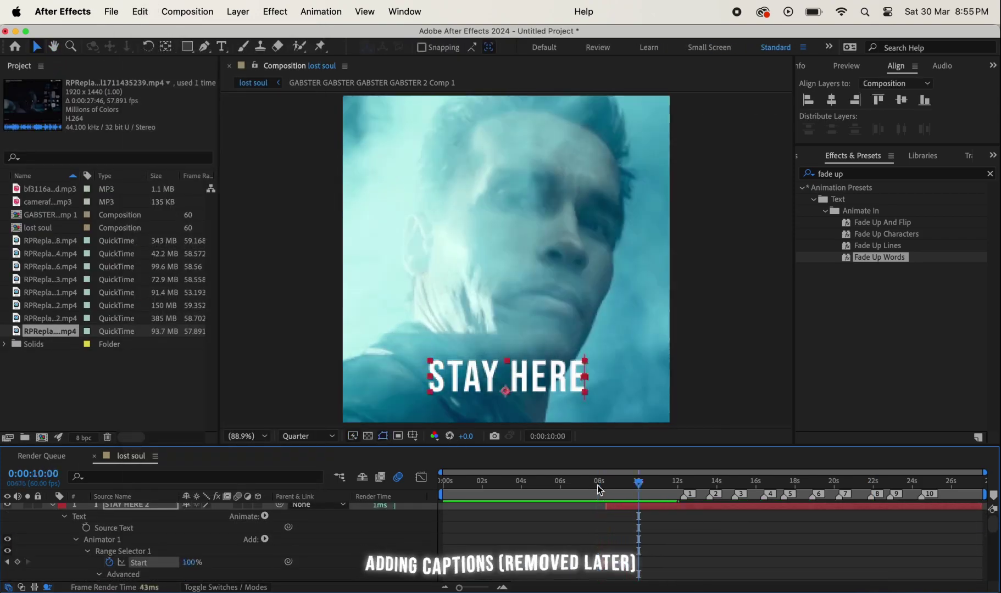
key(space)
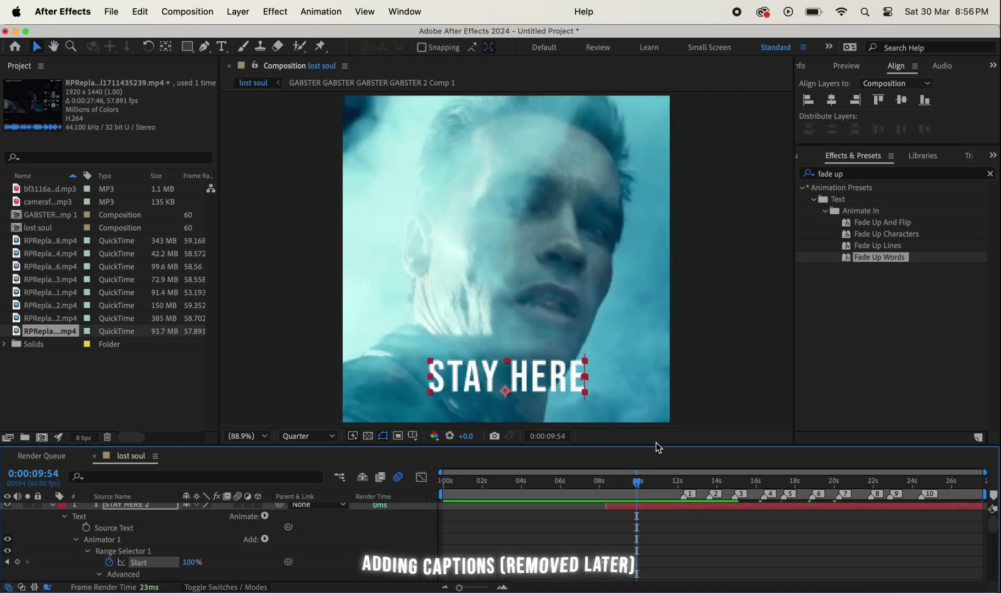
Create an 'I'll be' text layer at 68 px with dark red outline, placed above STAY HERE
click(238, 11)
mouse_move(235, 35)
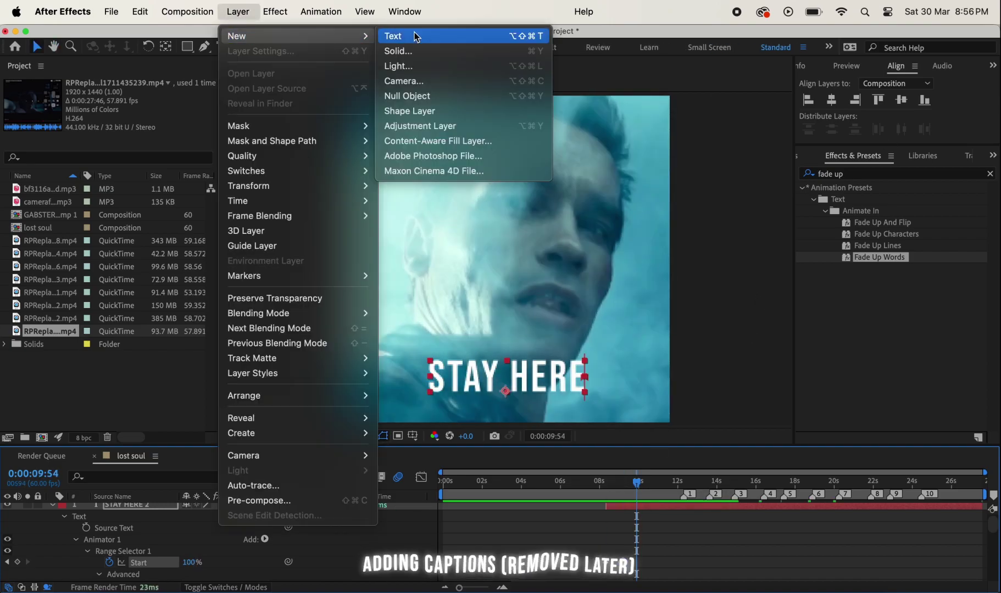
click(410, 36)
text(I'll be)
drag(774, 318, 797, 329)
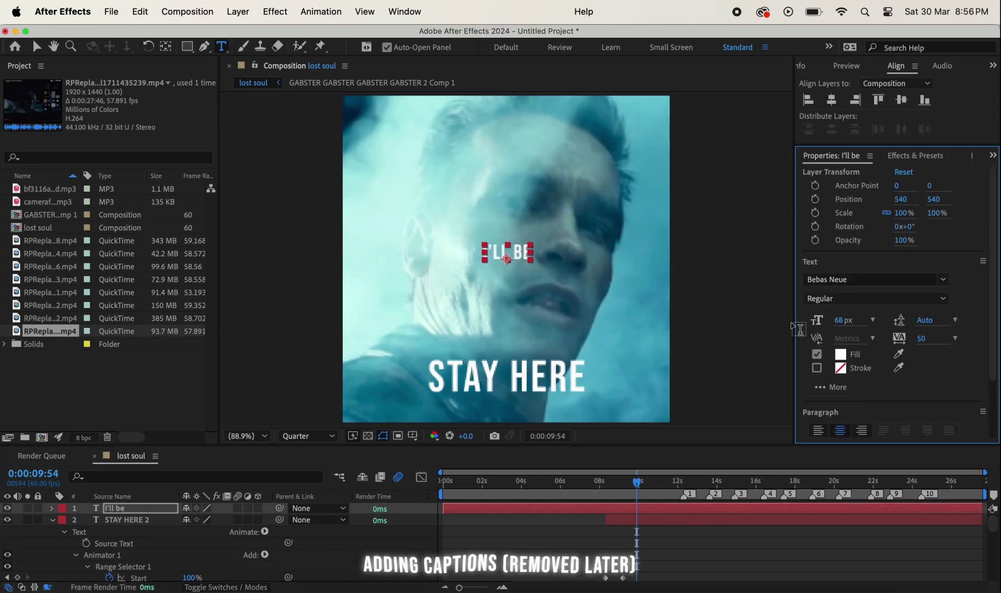
click(817, 369)
key(Return)
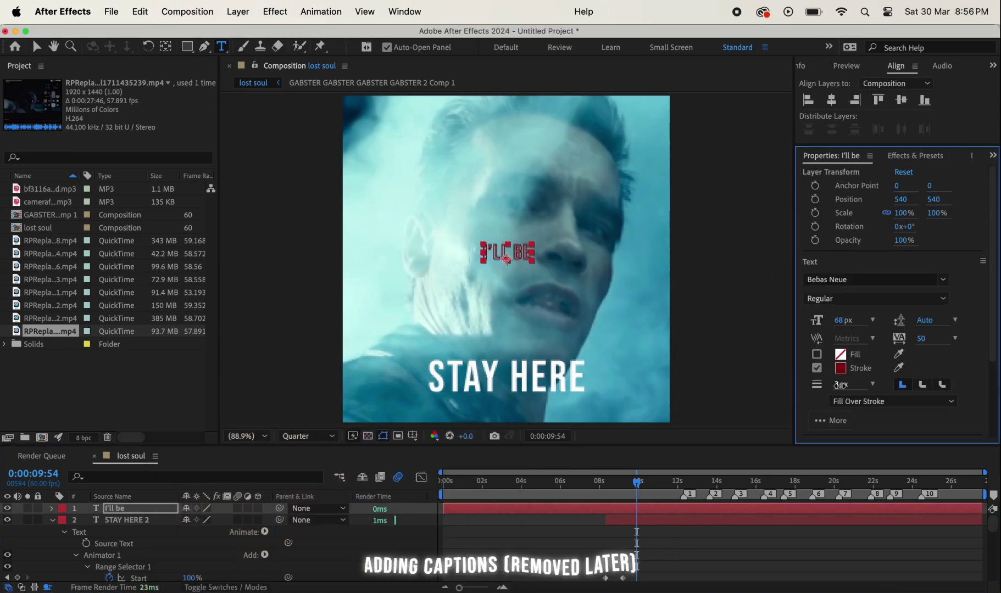
key(p)
drag(211, 520, 236, 520)
Check caption timing around 9:02 and move the BACK caption down in the frame
click(620, 484)
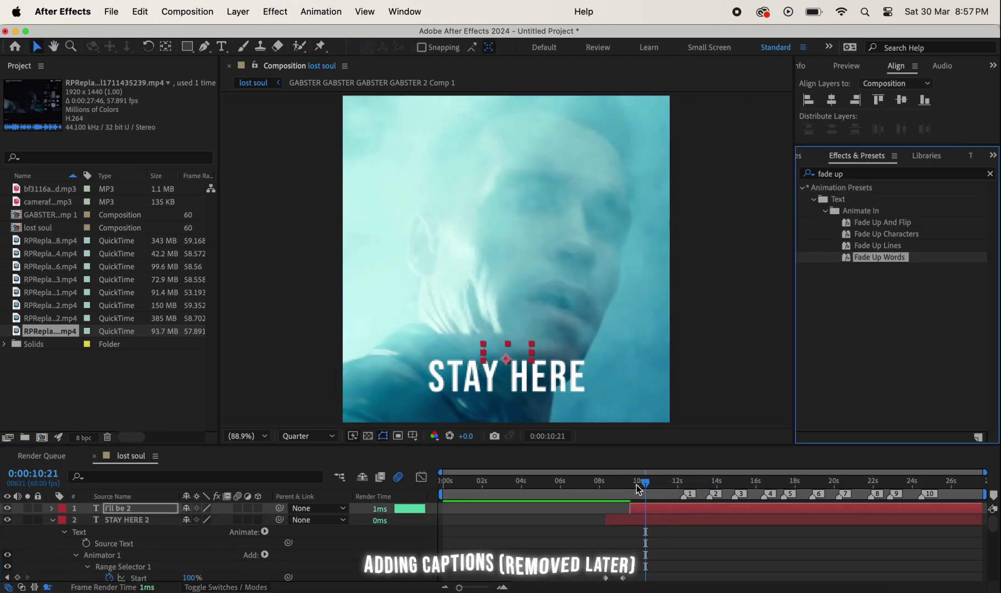
drag(631, 486, 624, 485)
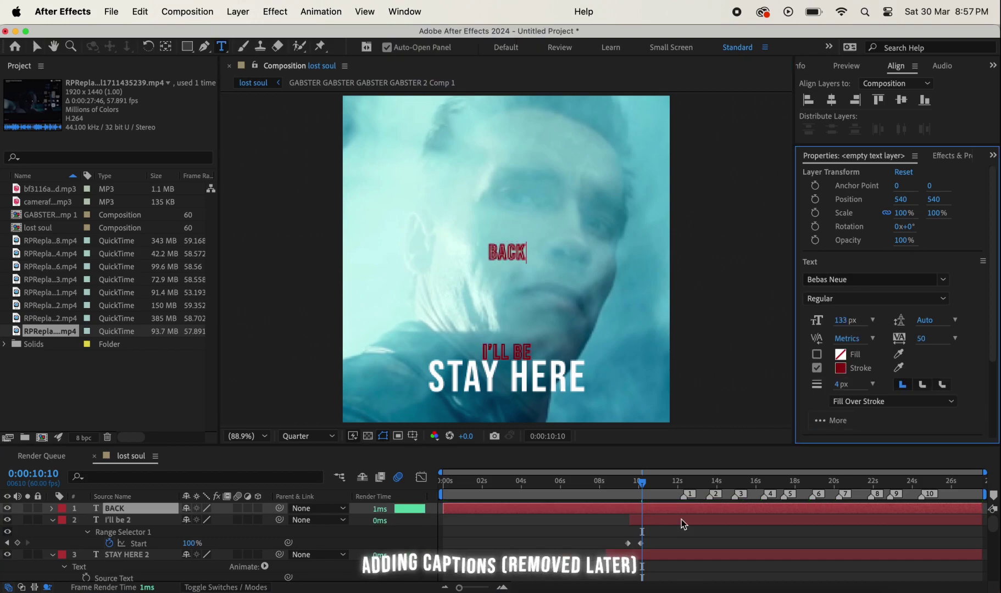
key(Escape)
key(p)
drag(212, 520, 476, 525)
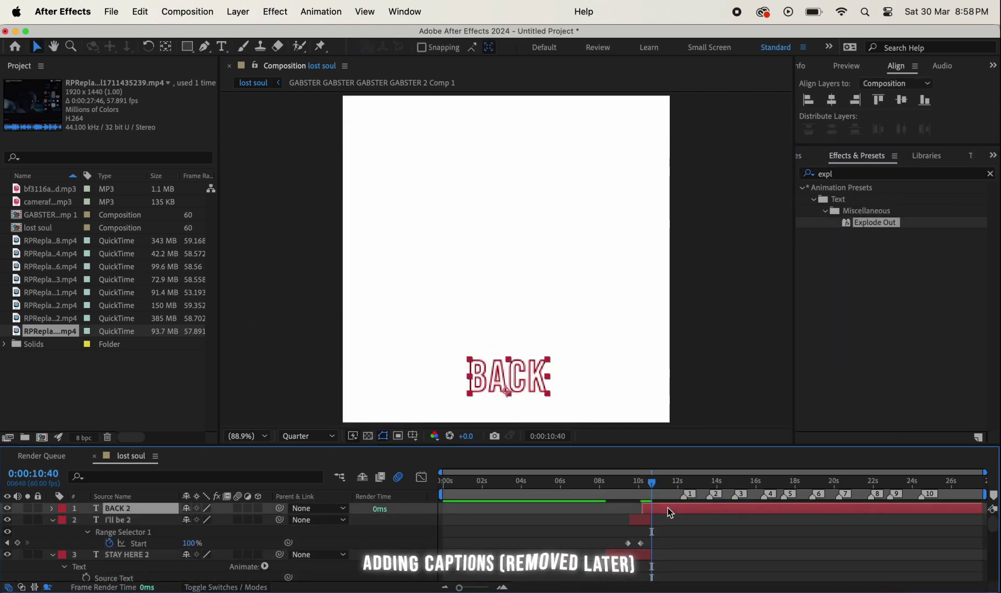
Scrub the I'LL BE BACK frames and find where STAY HERE's opacity fade starts
click(613, 482)
drag(614, 485, 664, 482)
key(t)
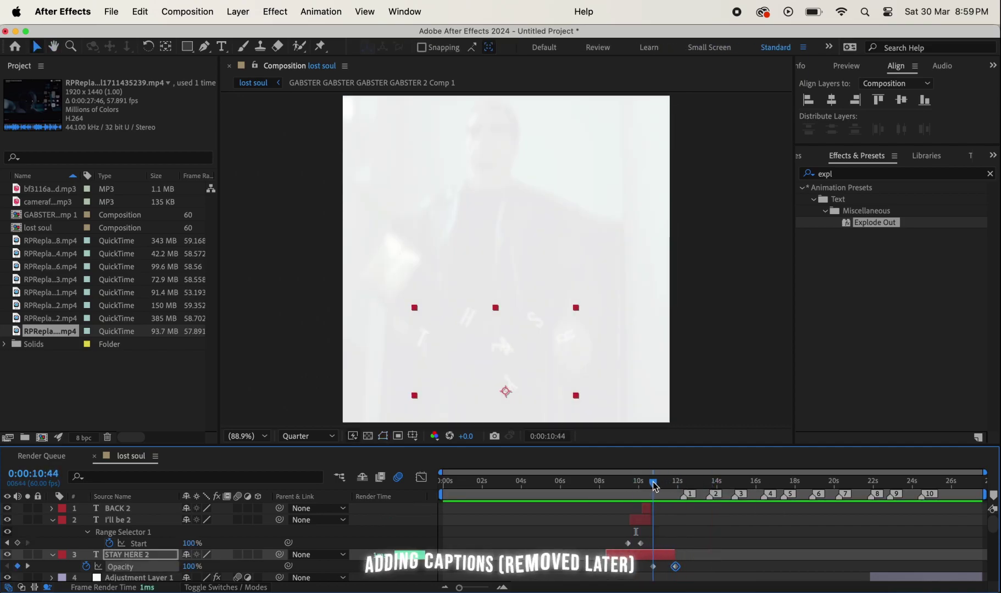
drag(655, 487, 580, 485)
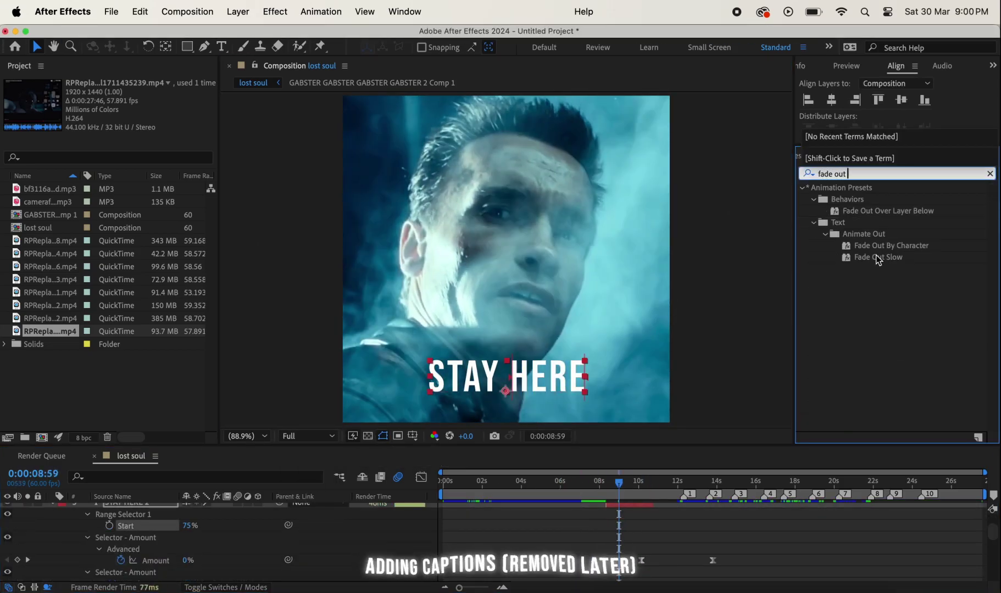
Apply the Fade Up Words preset to STAY HERE and preview it
text(up)
double_click(880, 257)
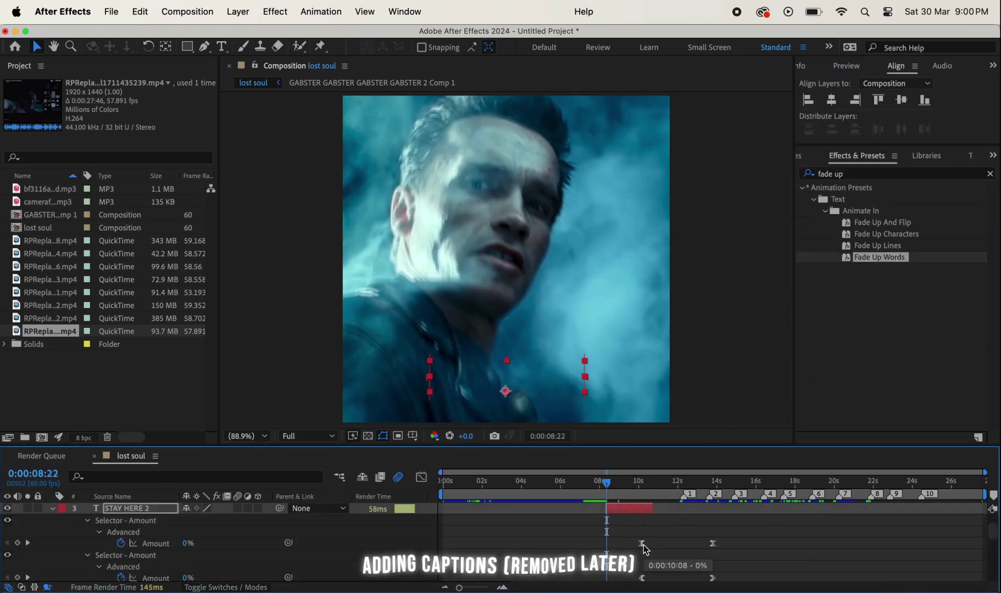
key(space)
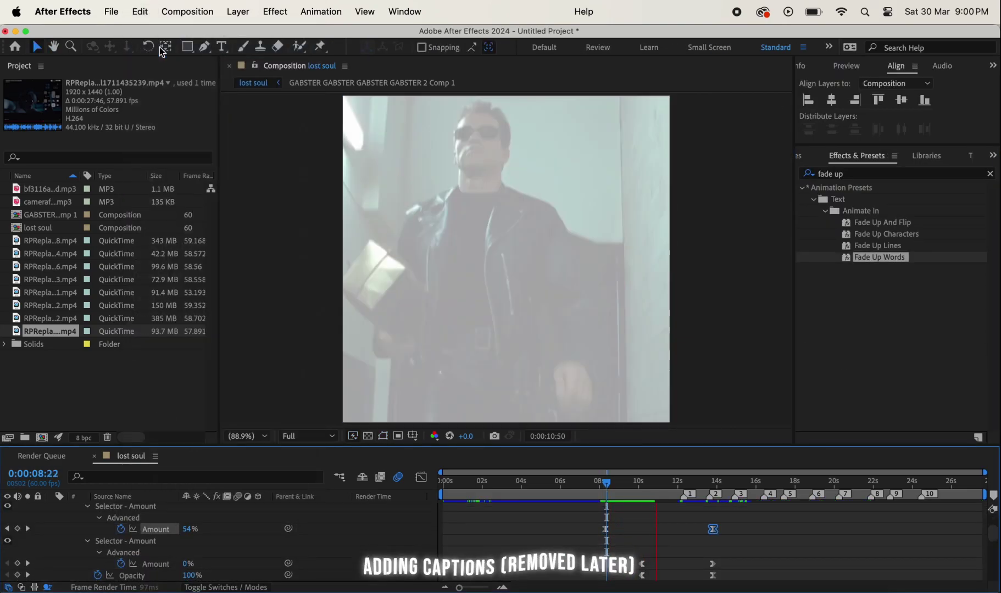
Select and shift the Fade Up Words Start keyframes
scroll(625, 525, down, 3)
scroll(621, 511, down, 1)
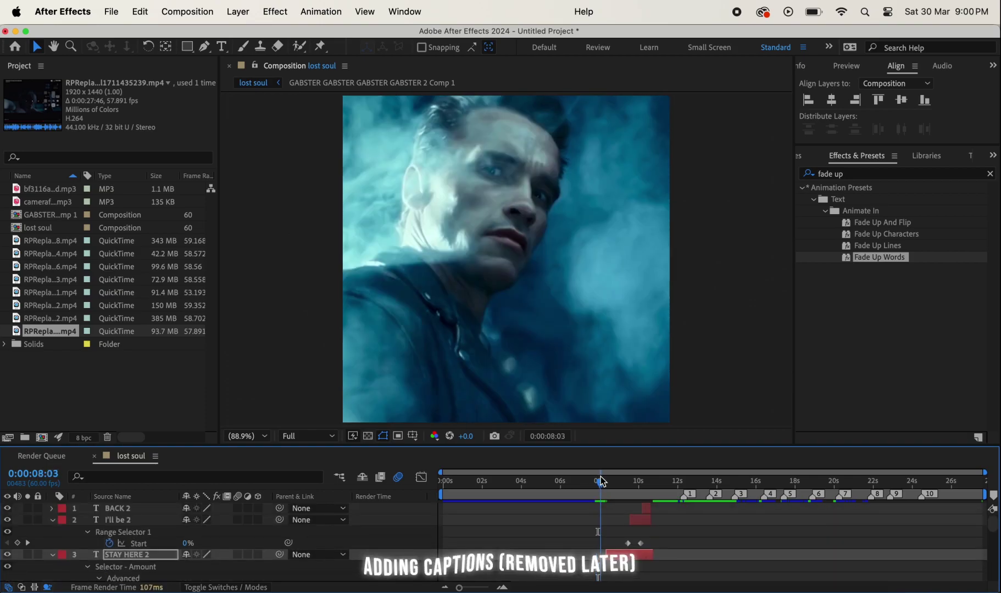
click(619, 532)
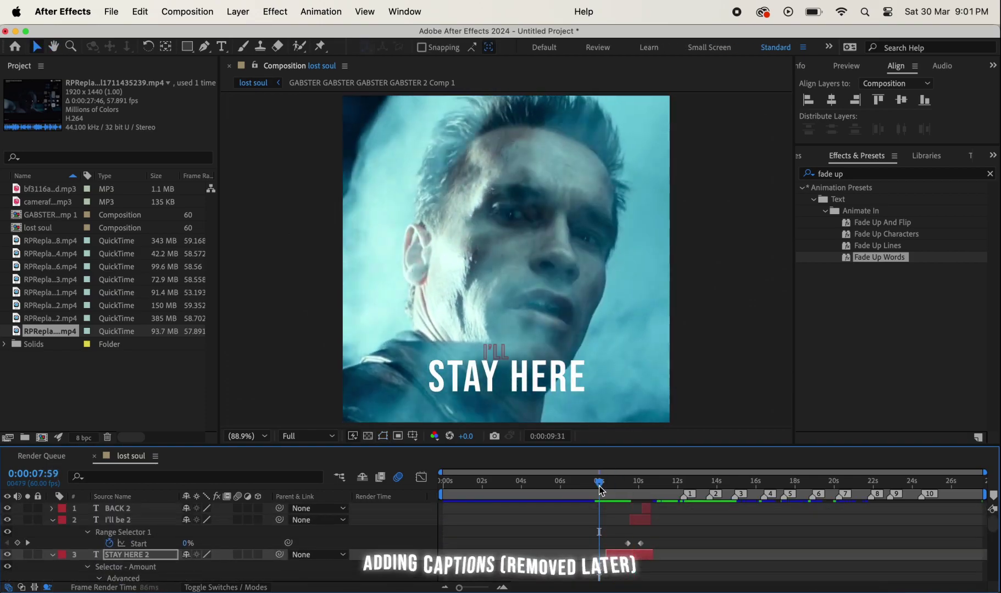
drag(601, 491, 631, 484)
Show the BACK 2 caption's Scale value at 10:17
scroll(602, 514, up, 3)
click(602, 509)
click(603, 481)
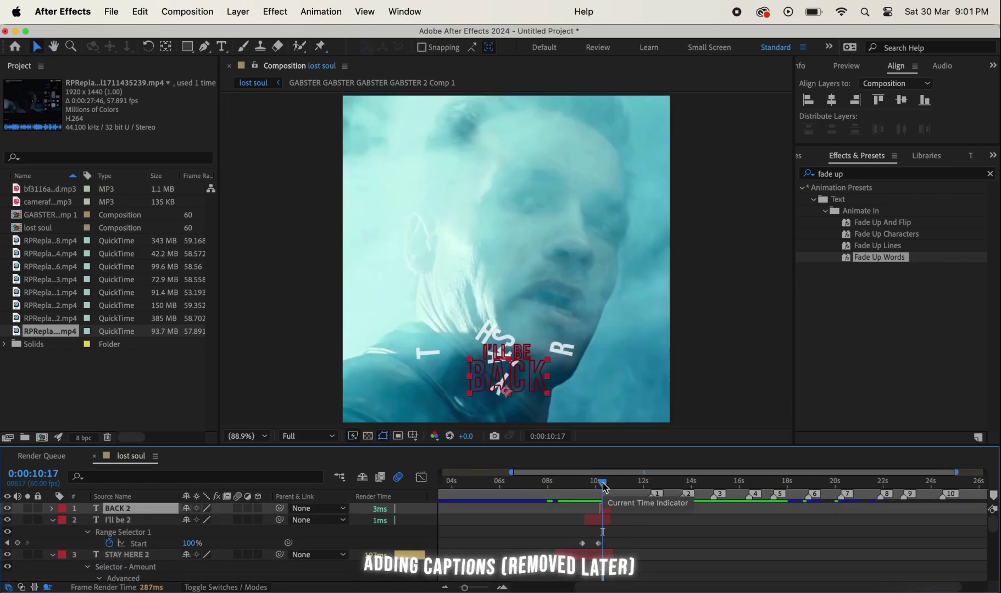
key(s)
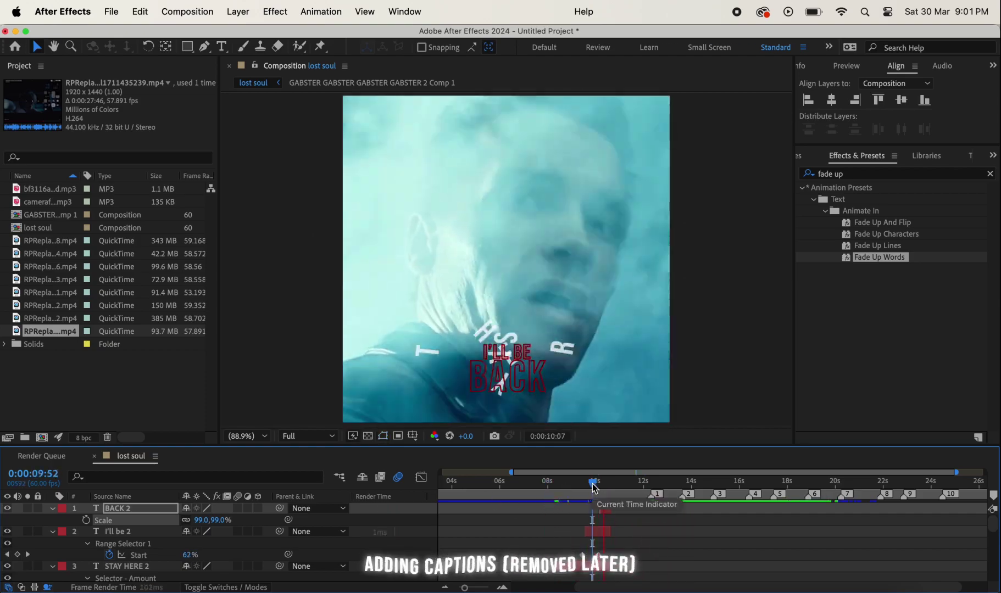
scroll(126, 520, down, 4)
Clear the layer selection and preview the captions up to about 10:17
double_click(125, 520)
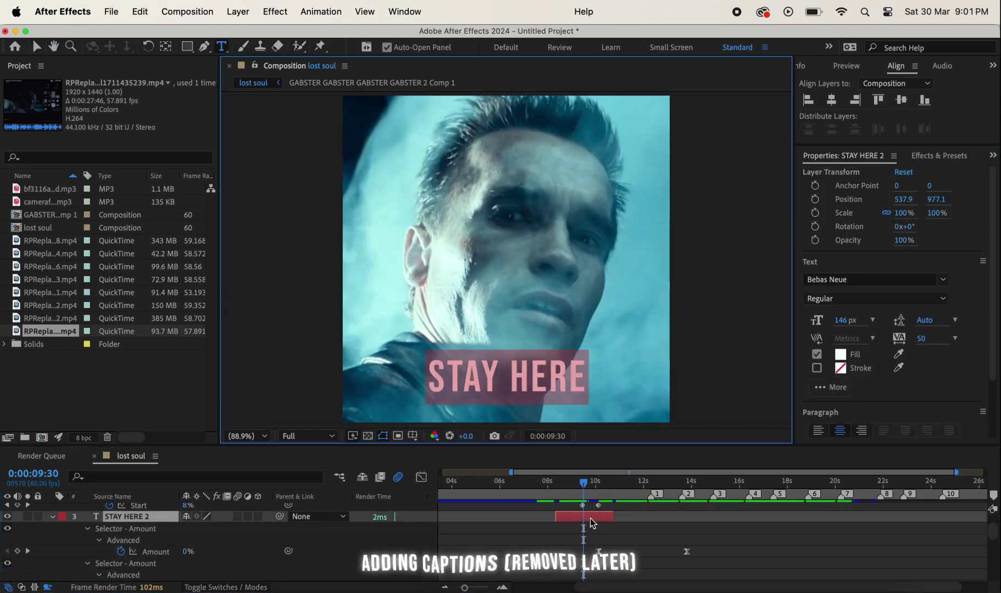
scroll(126, 520, up, 3)
scroll(126, 520, up, 1)
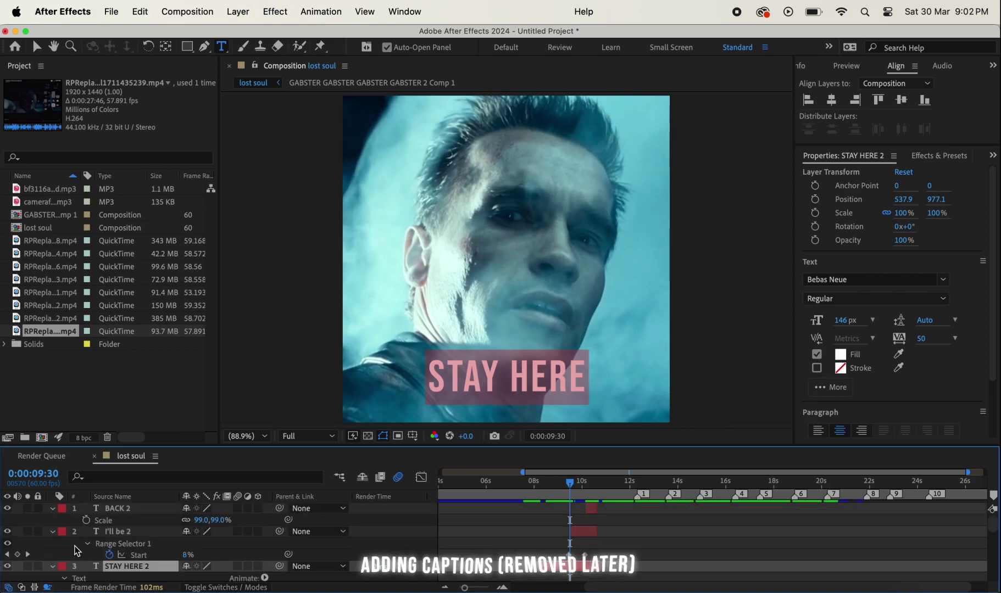
click(140, 12)
click(159, 278)
key(space)
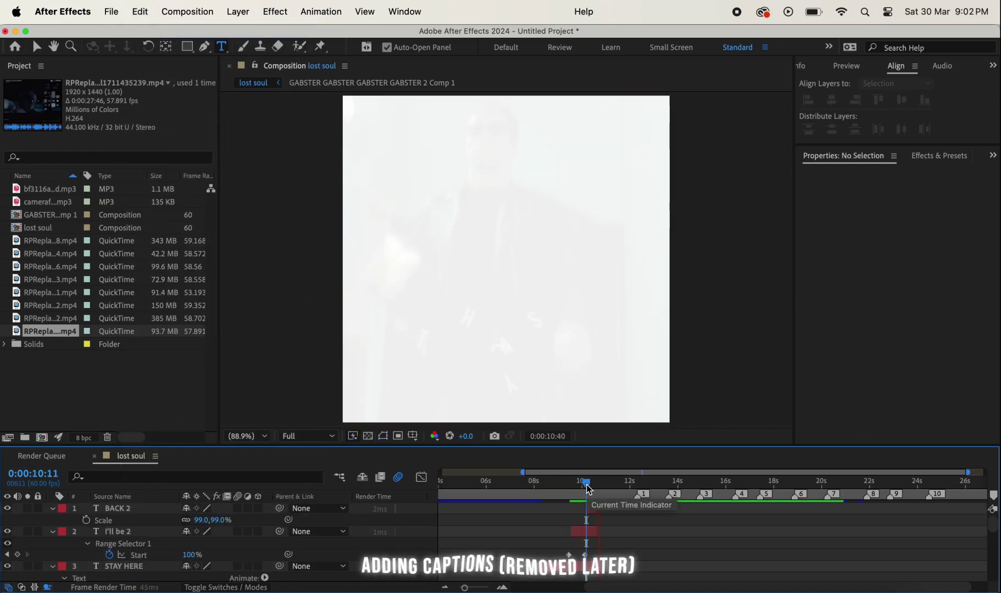
mouse_move(587, 484)
mouse_down()
mouse_move(603, 487)
mouse_move(581, 486)
mouse_up()
Add an Opacity keyframe to the I'll be caption, then return to 7:44
key(alt+shift+t)
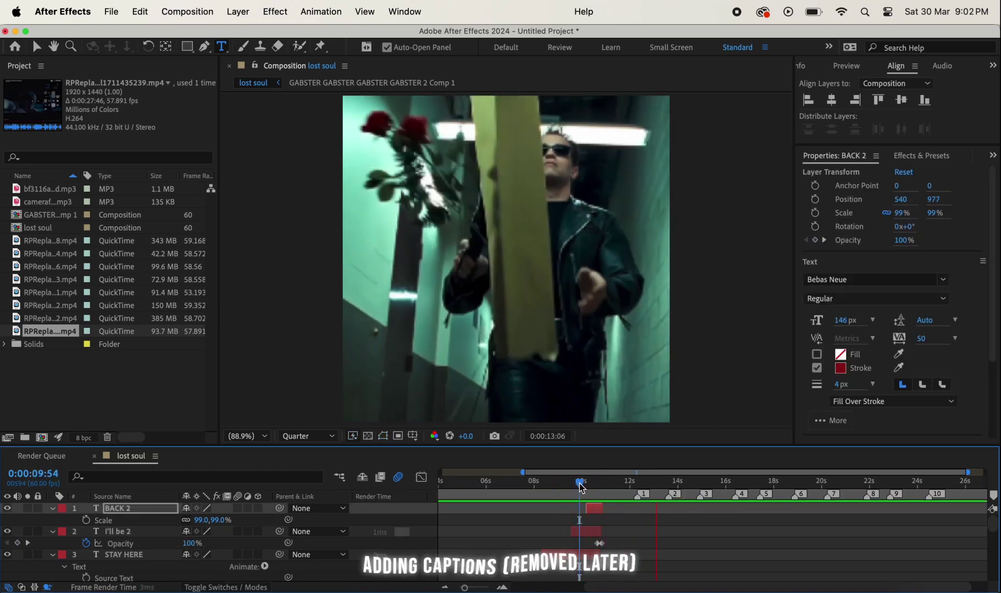
drag(582, 487, 529, 487)
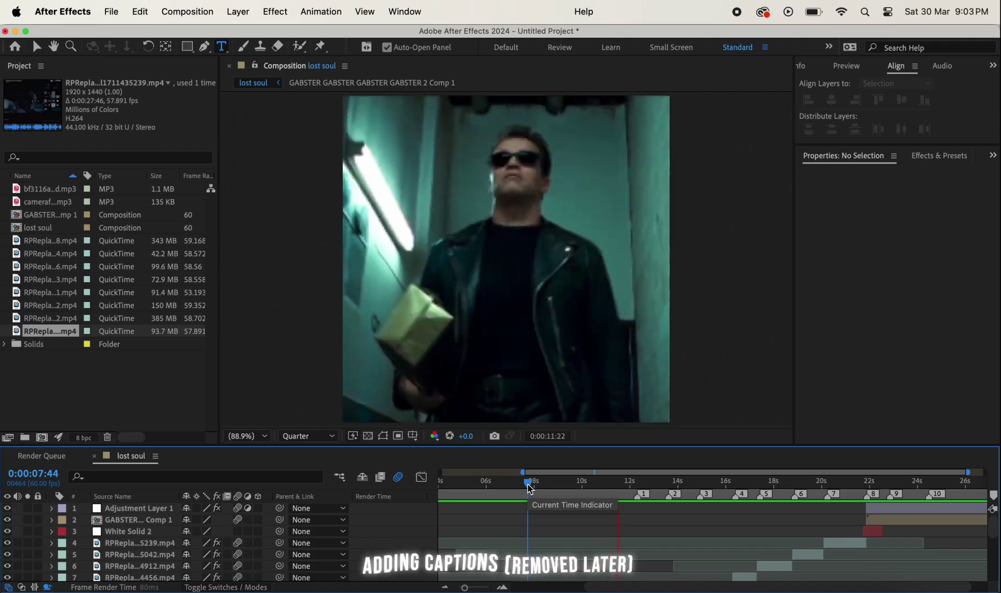